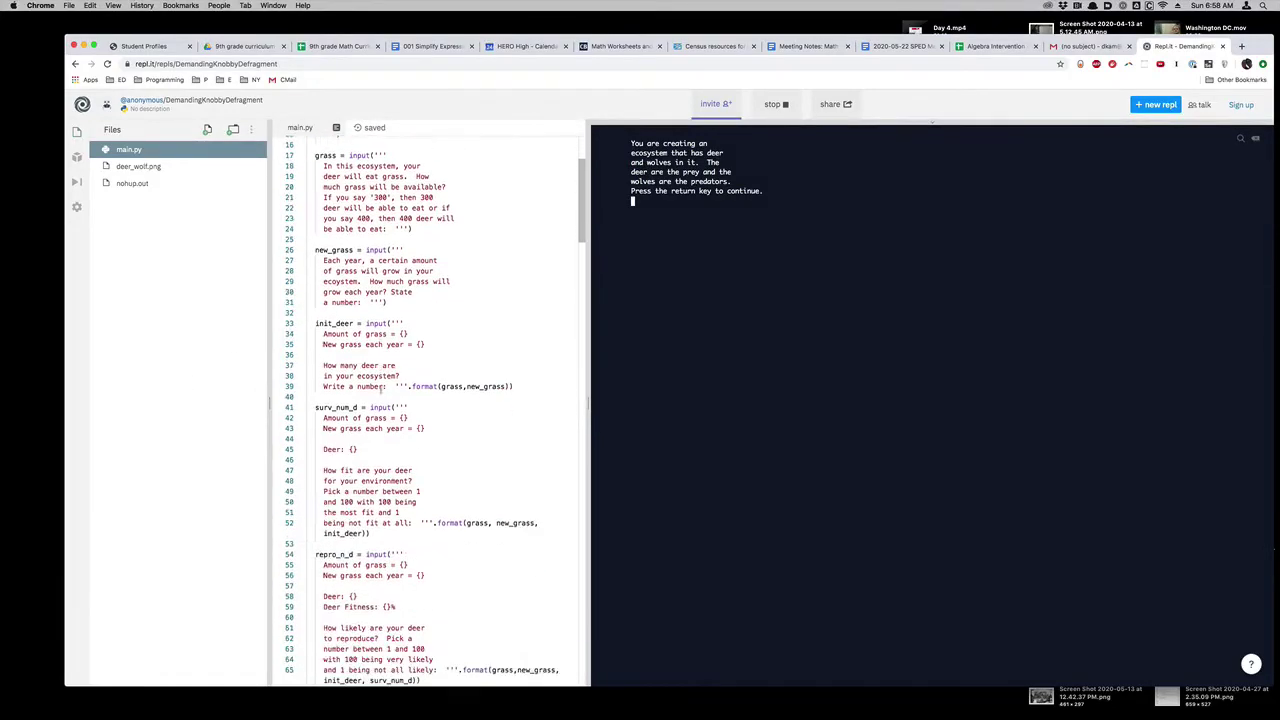
pyautogui.scroll(-20, 381, 390)
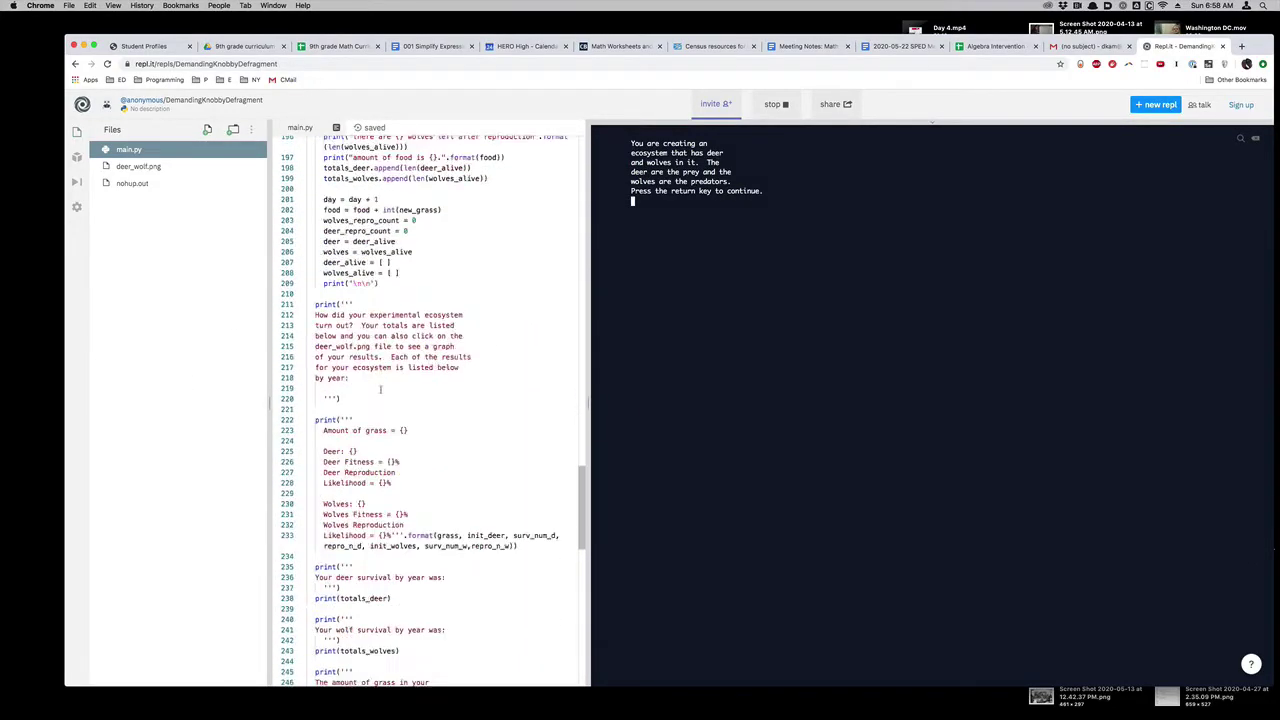
# Step: Look through main.py, then restart the deer–wolf simulation so the console shows its introduction
pyautogui.scroll(20, 381, 390)
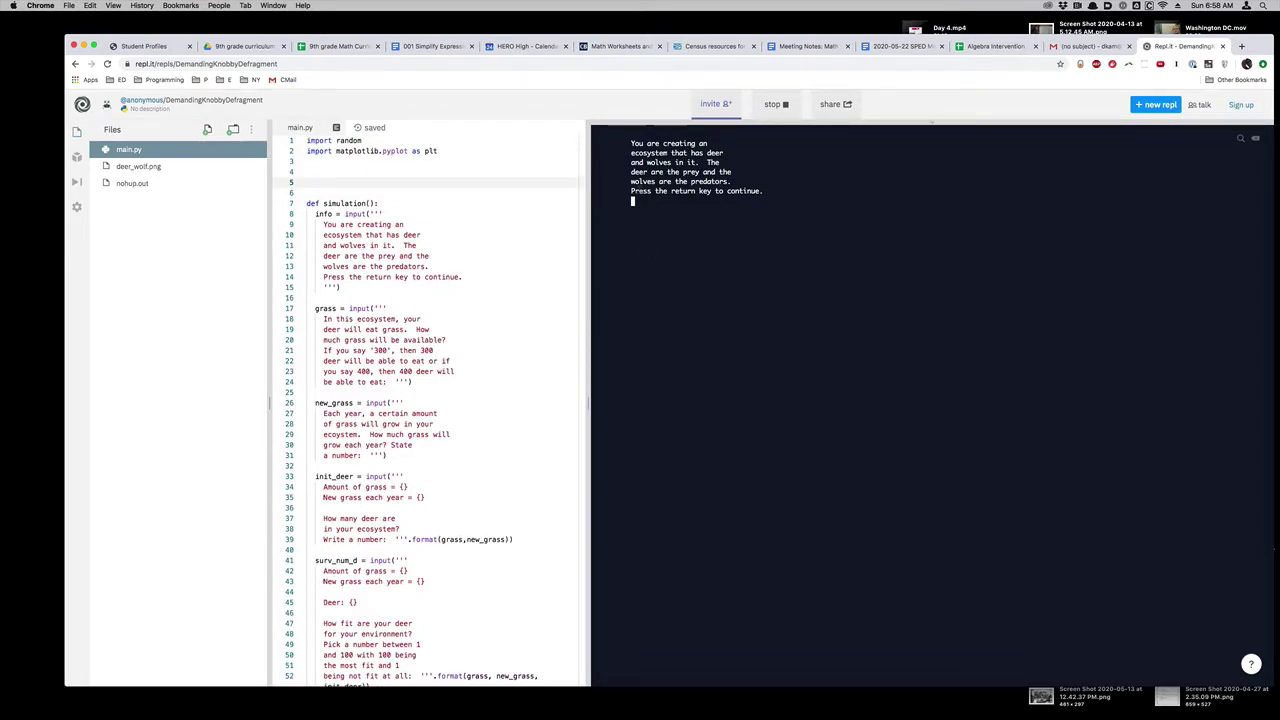
pyautogui.click(776, 103)
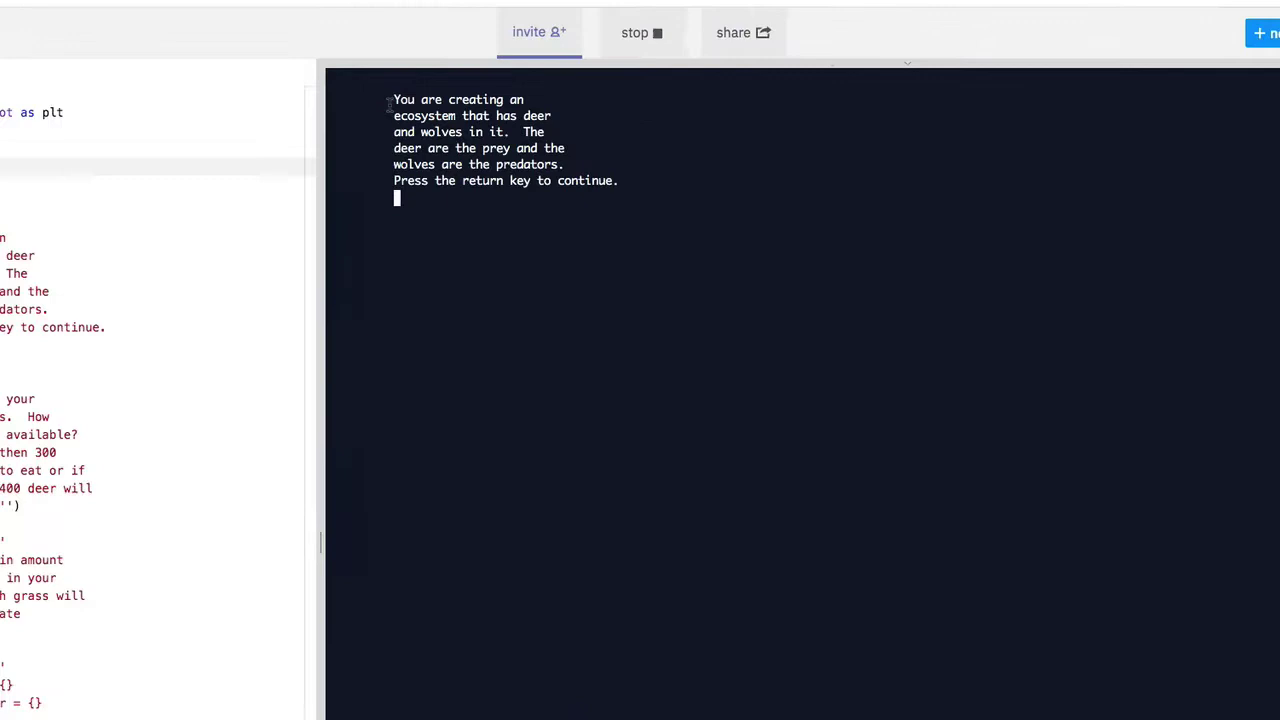
# Step: Continue past the introduction, enter 500 as the available grass, and type 500 for yearly new grass
pyautogui.moveTo(630, 143); pyautogui.dragTo(770, 190)
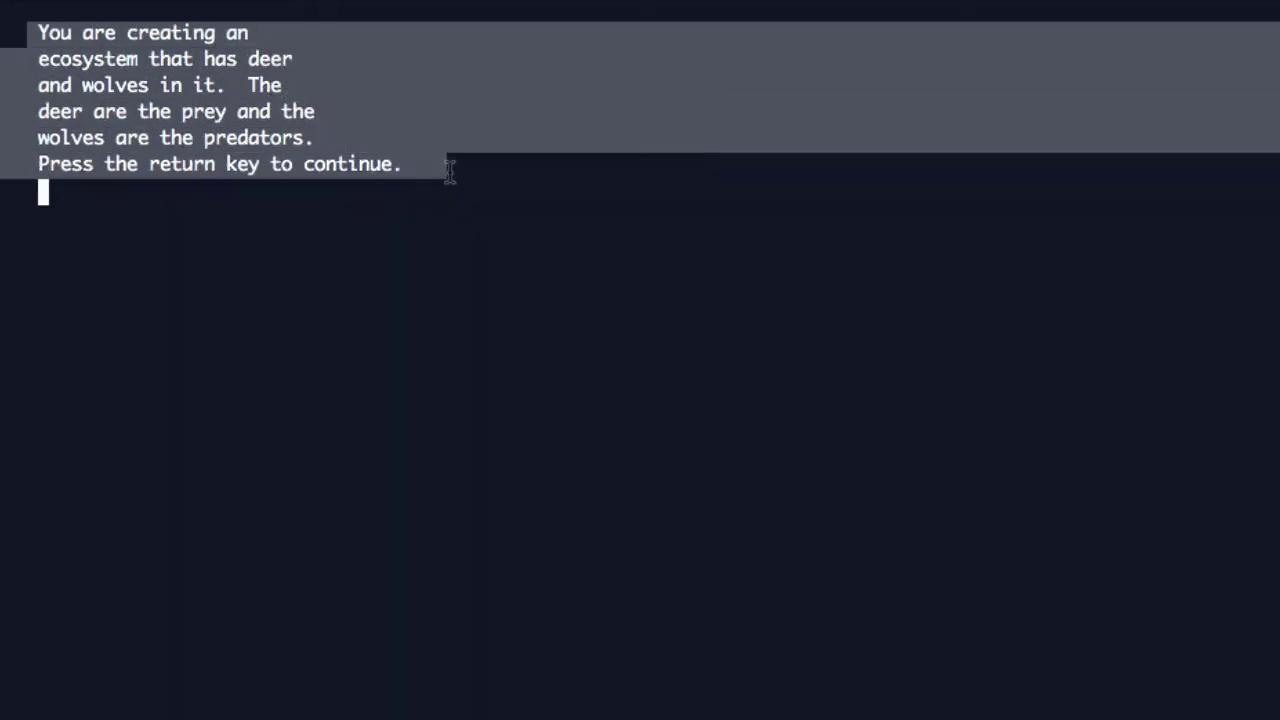
pyautogui.click(217, 209)
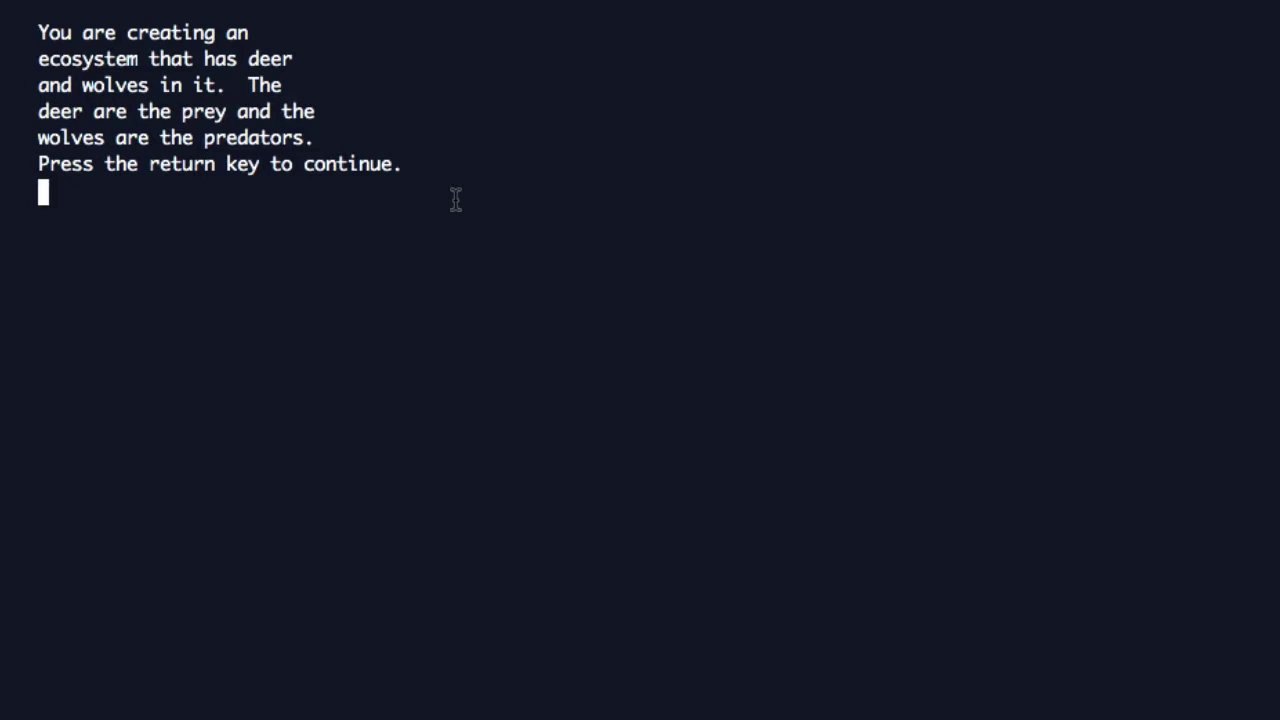
pyautogui.press('Return')
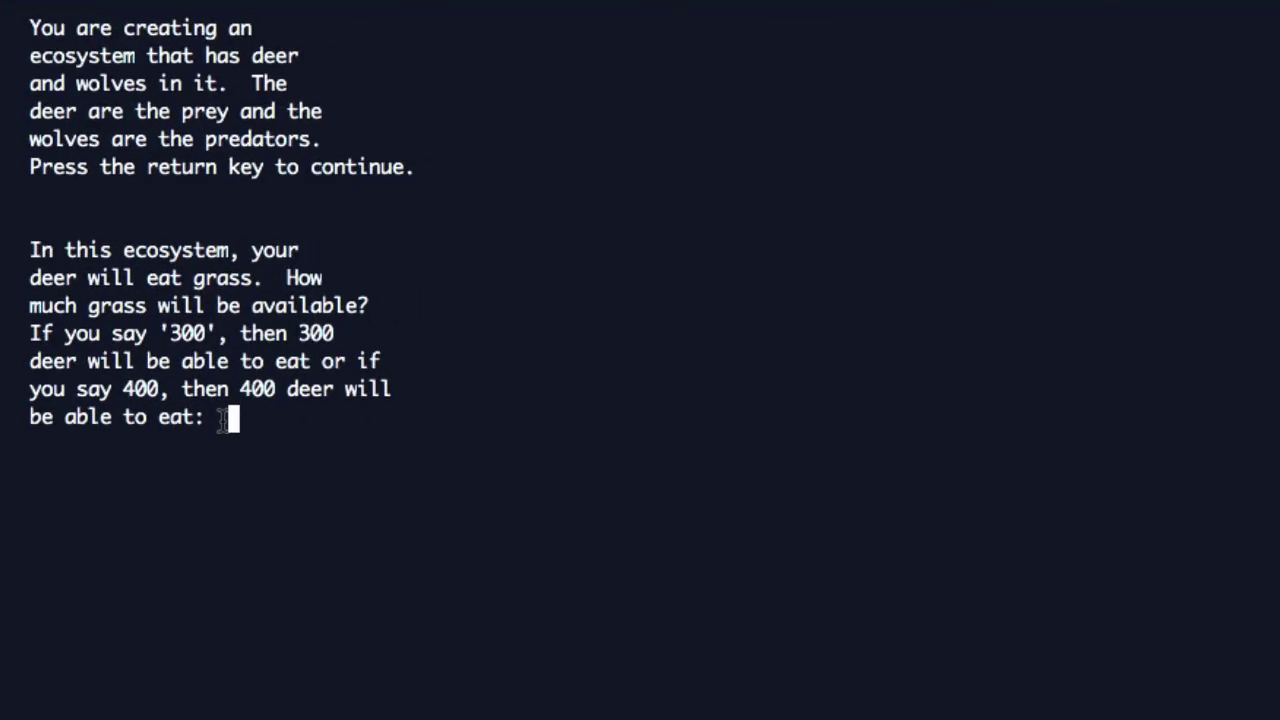
pyautogui.write('500')
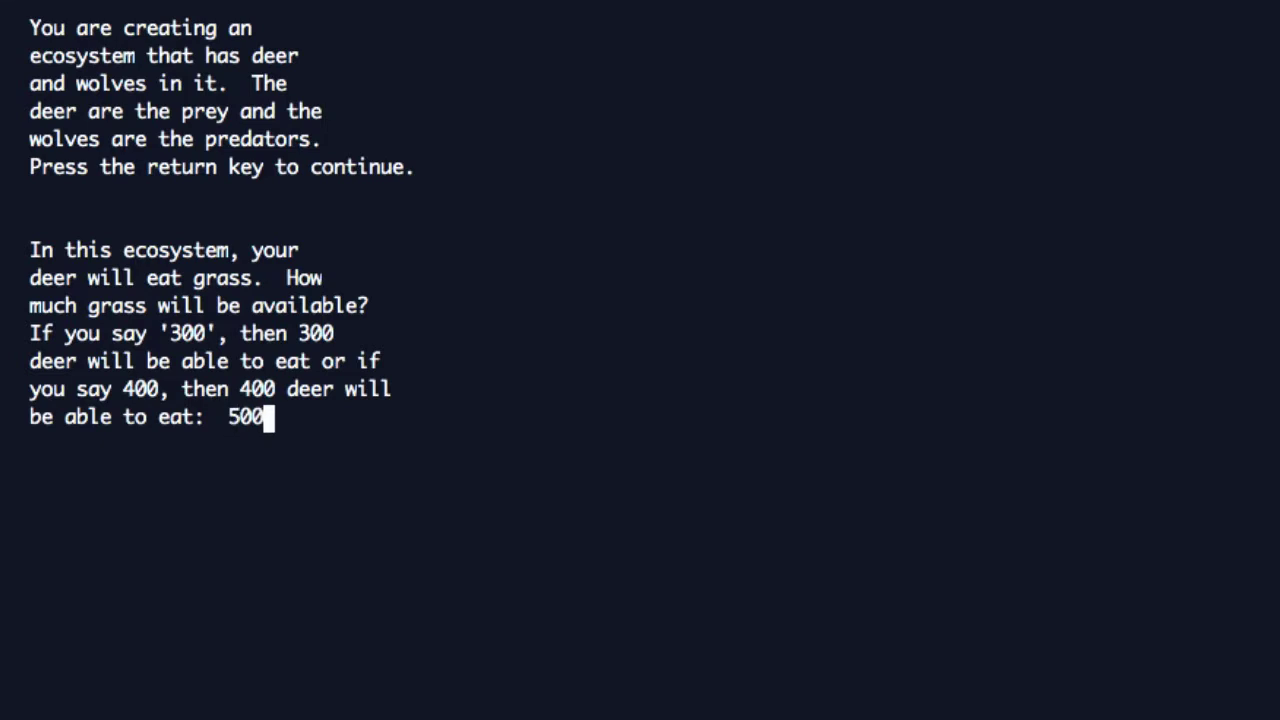
pyautogui.press('Return')
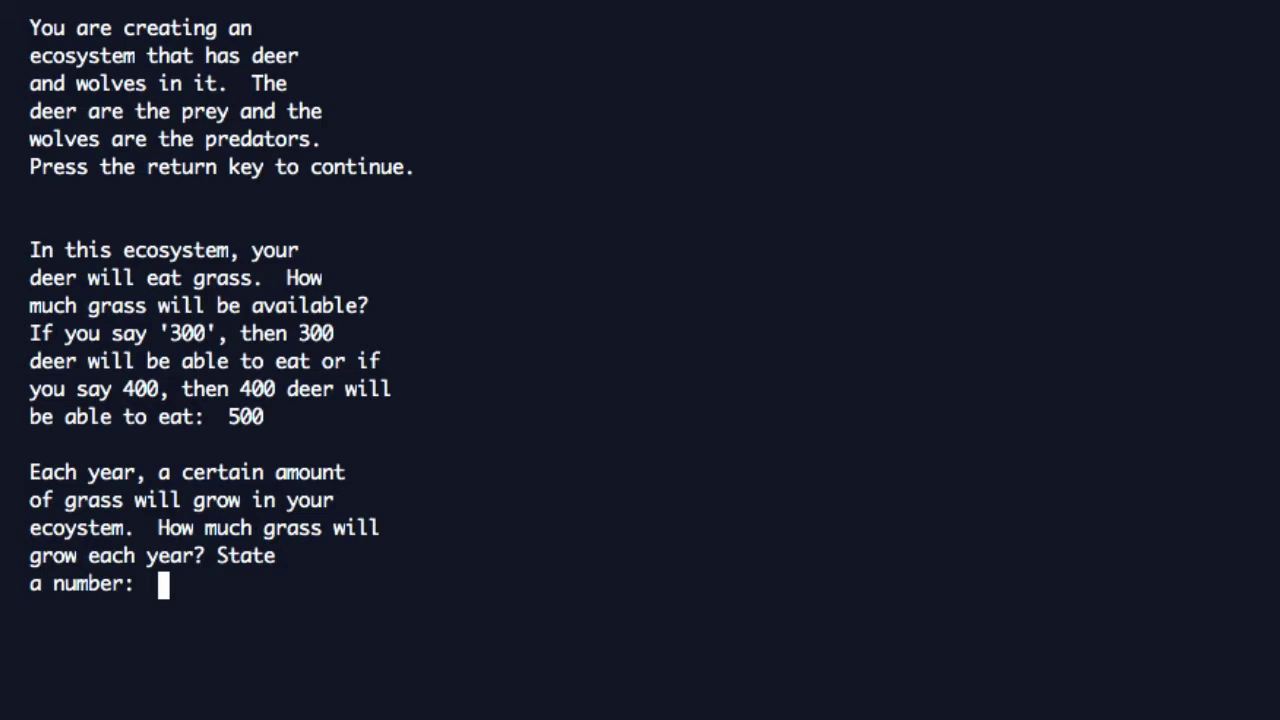
pyautogui.write('500')
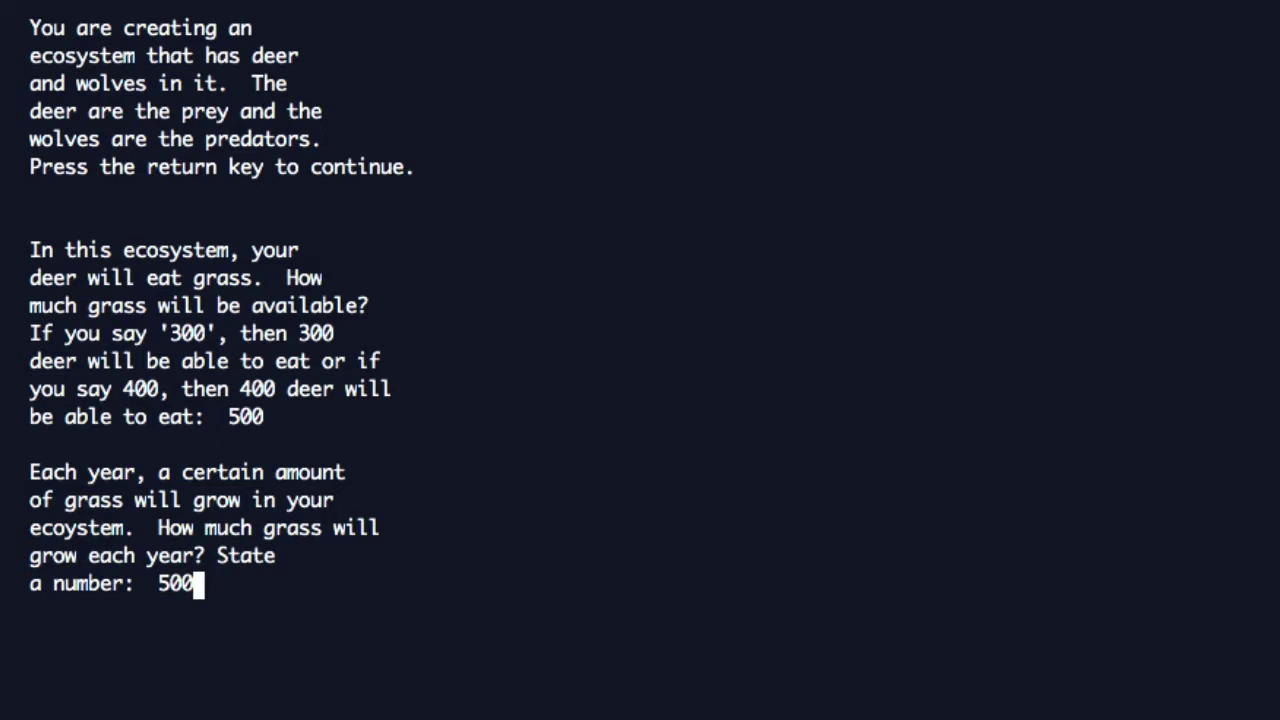
# Step: Confirm 500 yearly new grass, then enter 300 deer with fitness 70 and reproduction likelihood 80
pyautogui.press('Return')
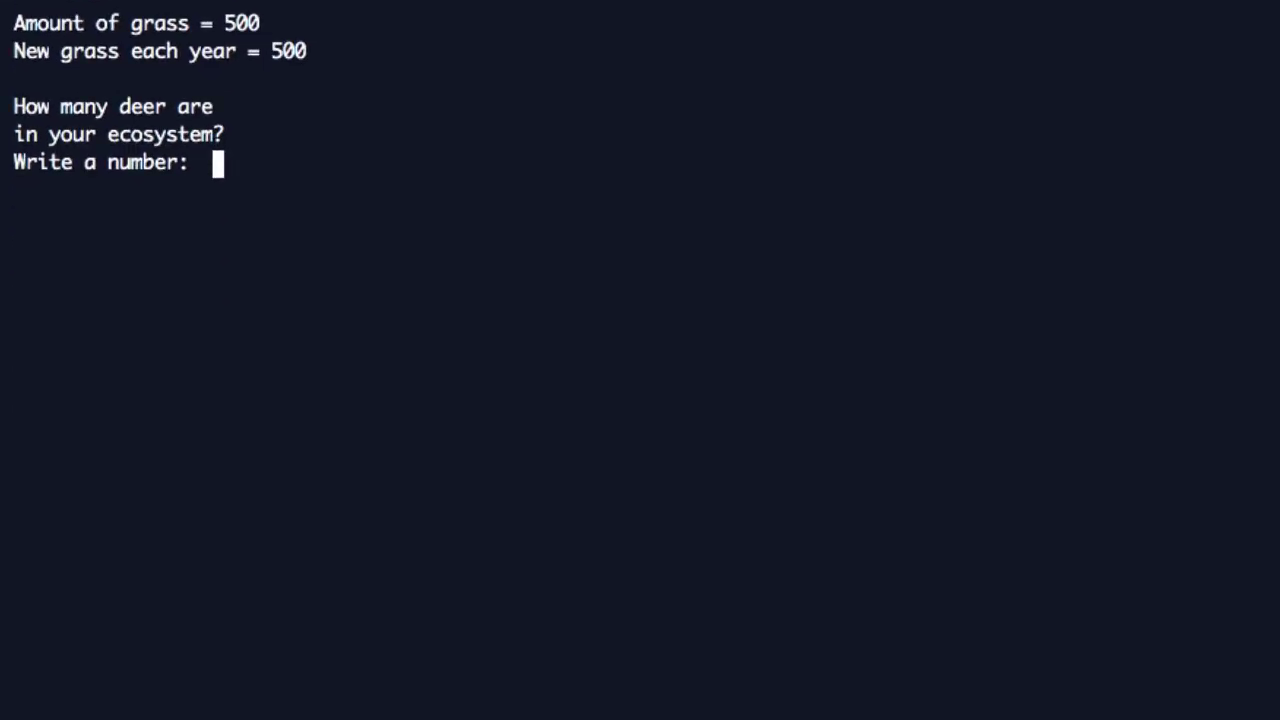
pyautogui.write('300')
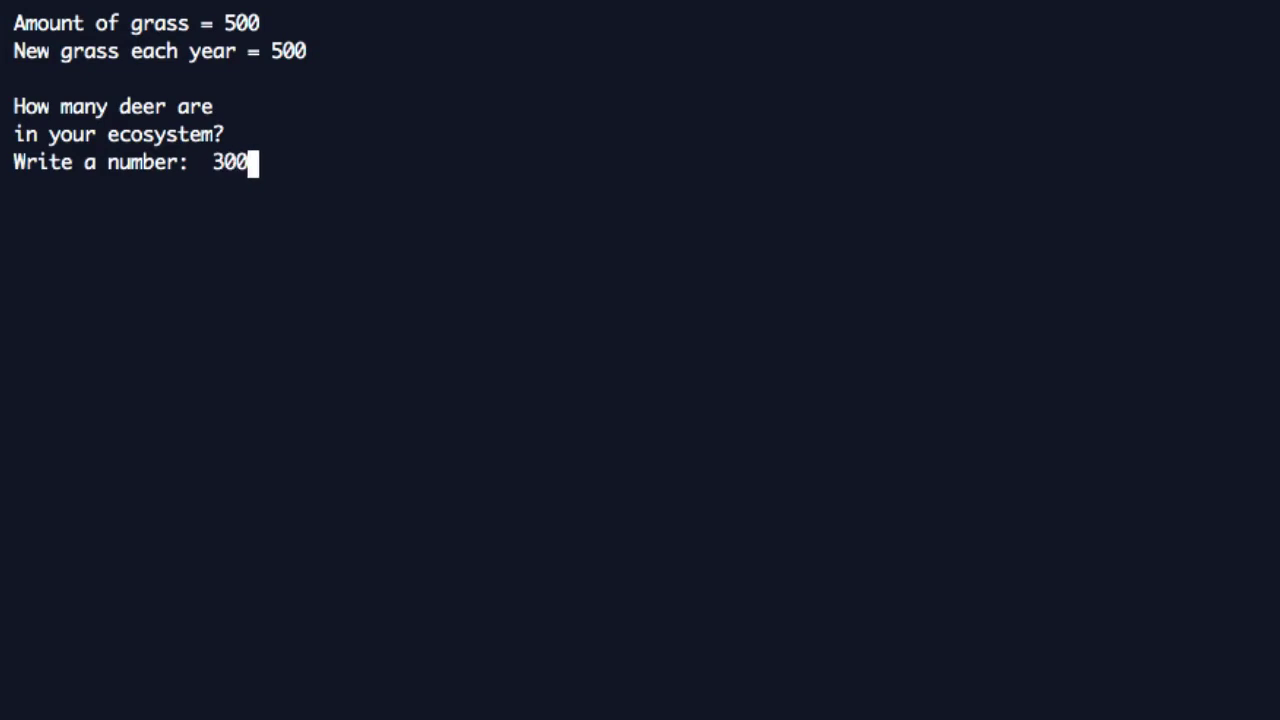
pyautogui.press('Return')
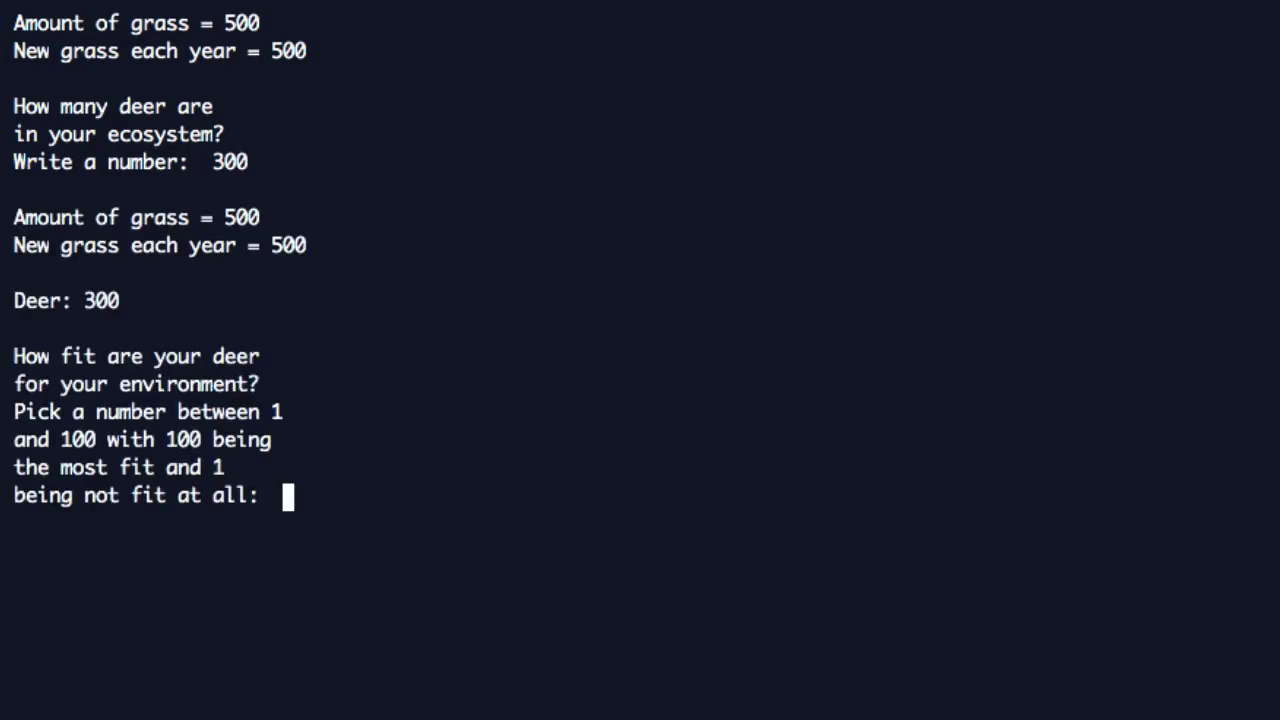
pyautogui.write('70')
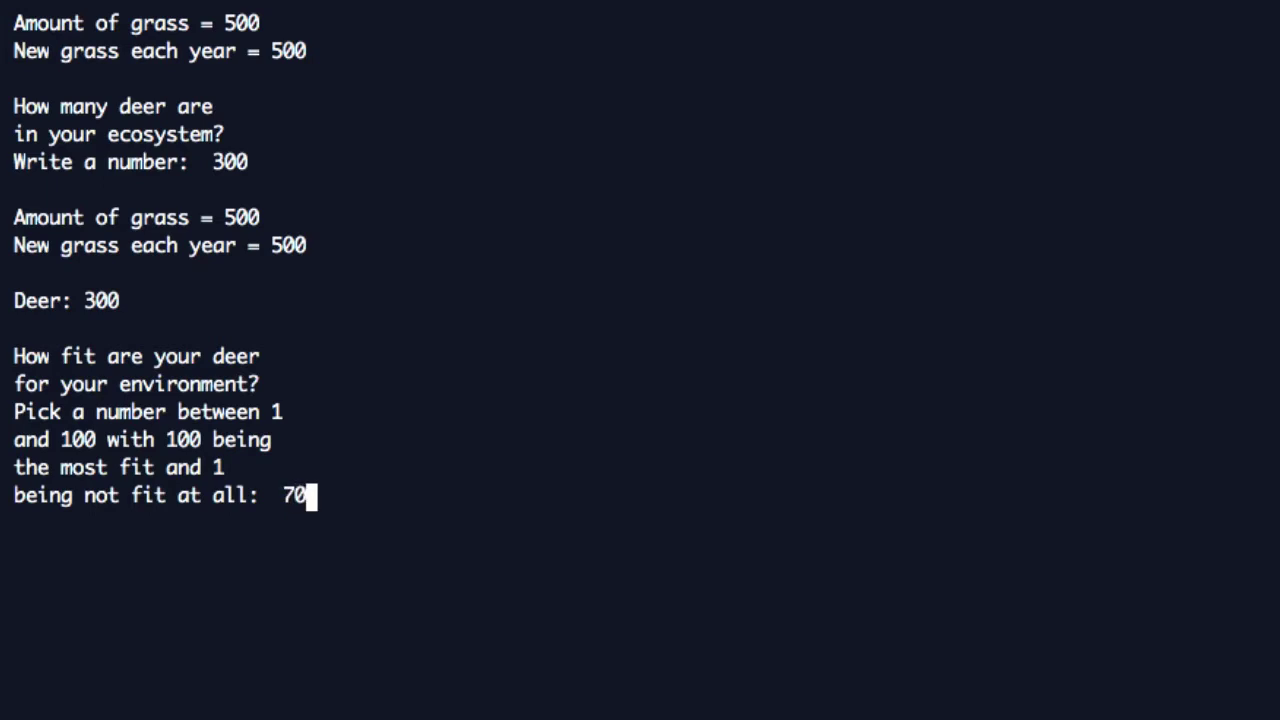
pyautogui.press('Return')
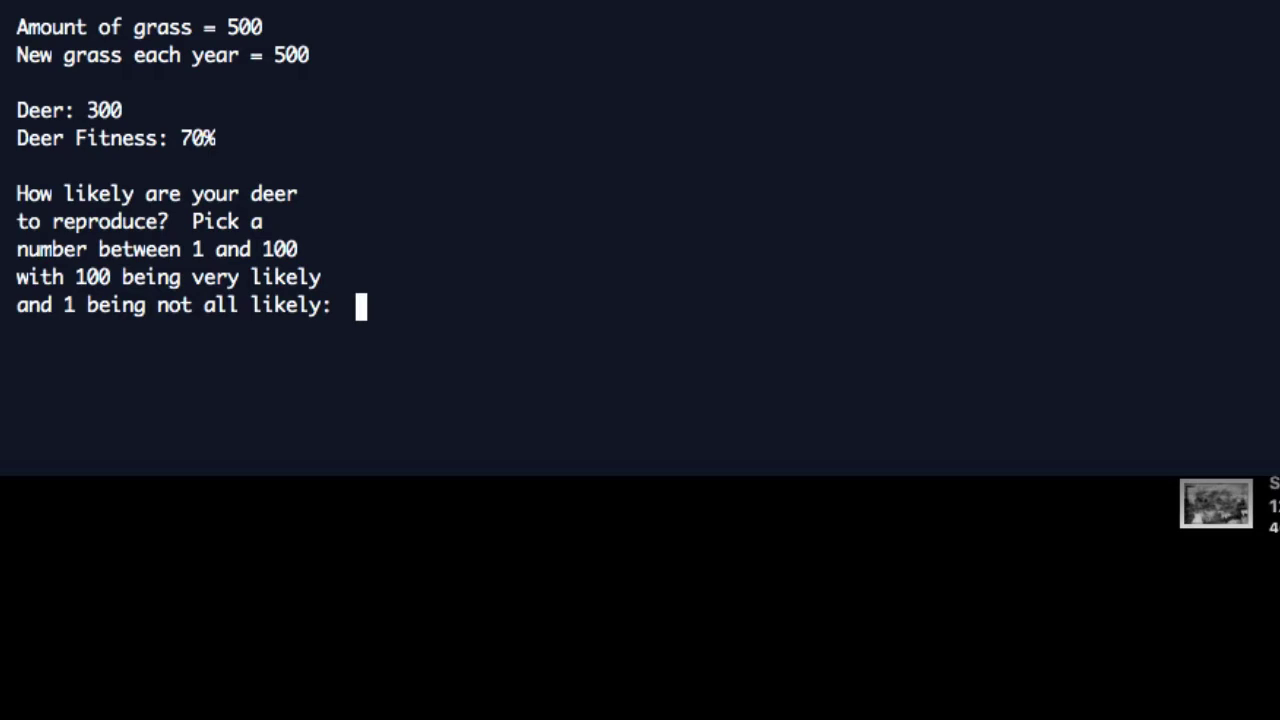
pyautogui.write('80')
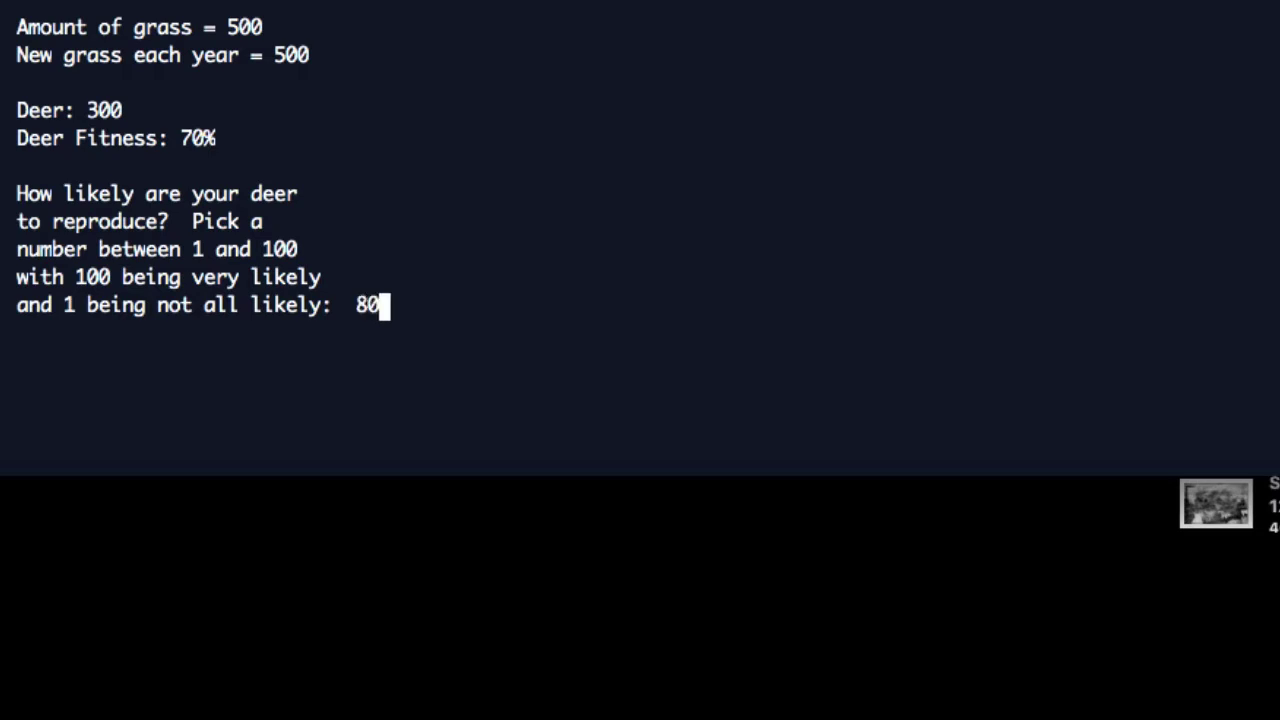
pyautogui.press('Return')
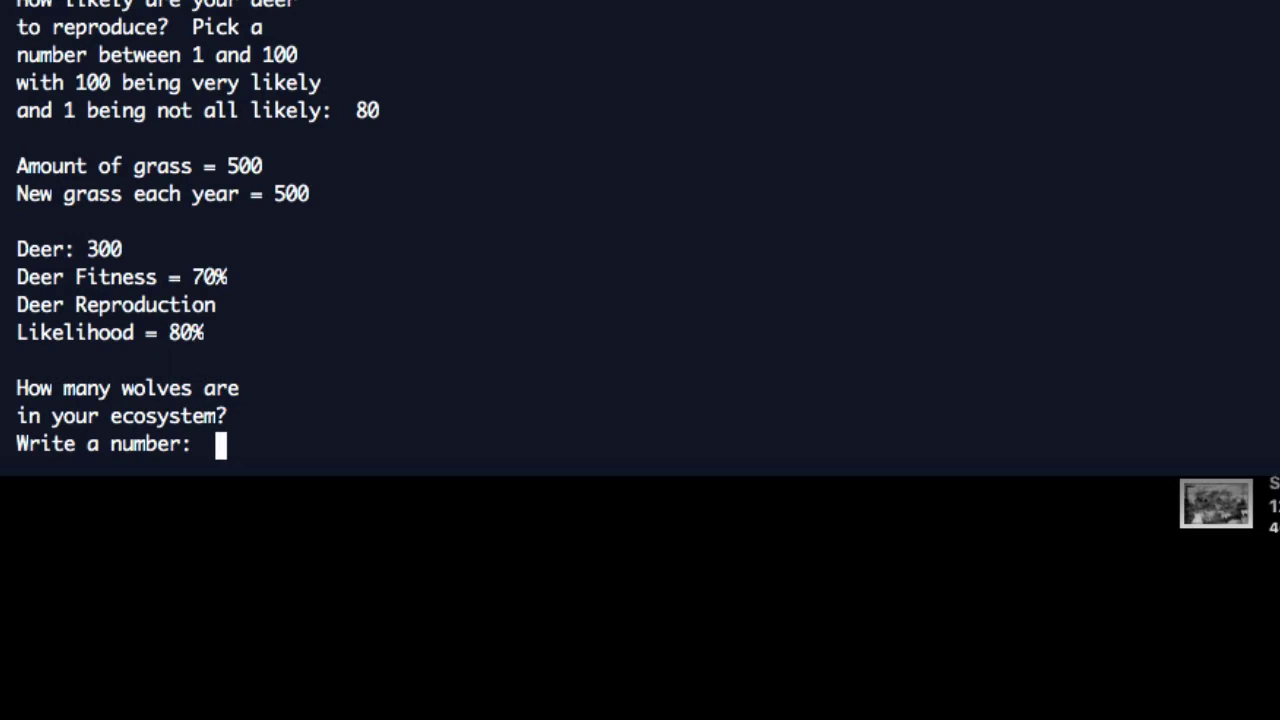
# Step: Enter 50 wolves with fitness 80 and reproduction likelihood 60 to run the simulation
pyautogui.write('50')
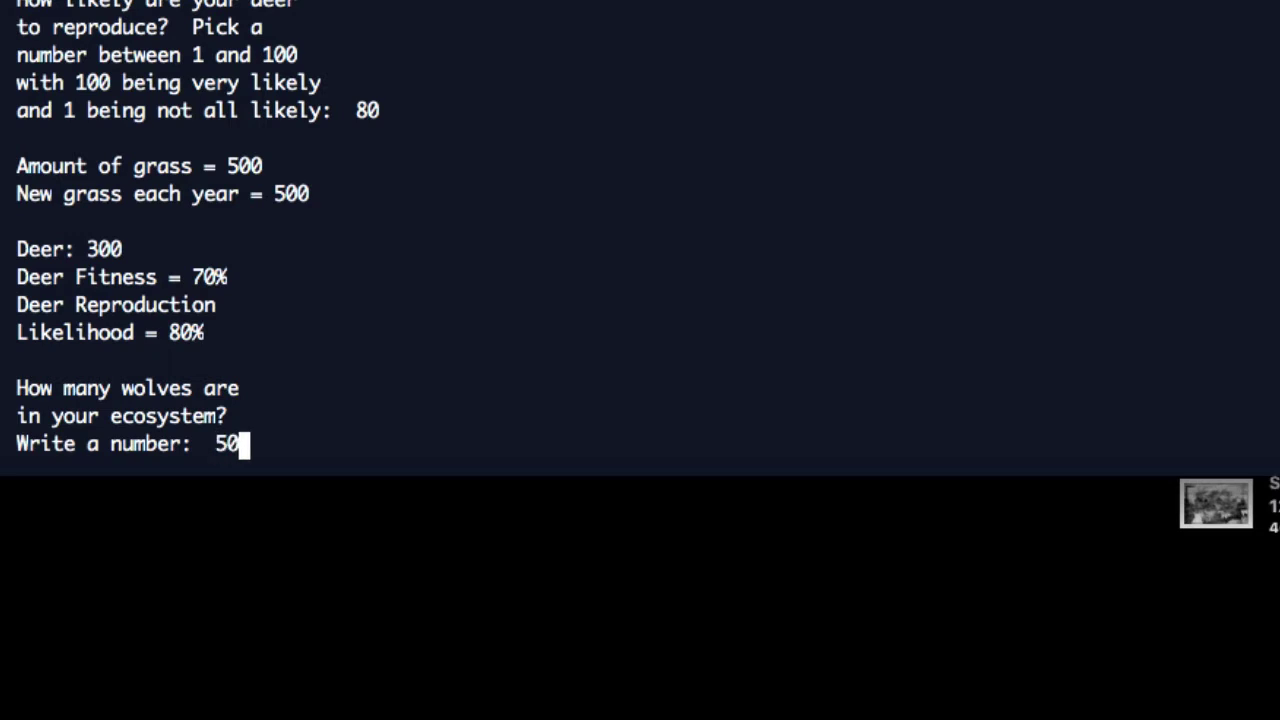
pyautogui.press('Return')
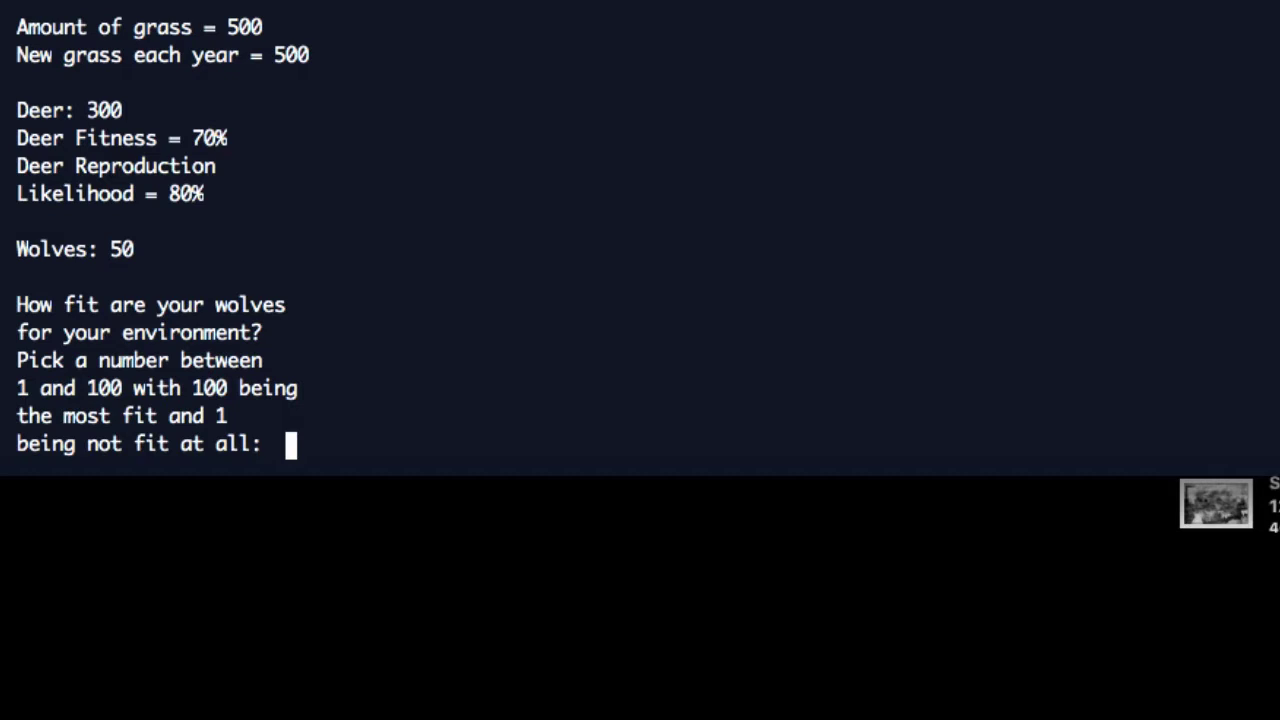
pyautogui.write('80')
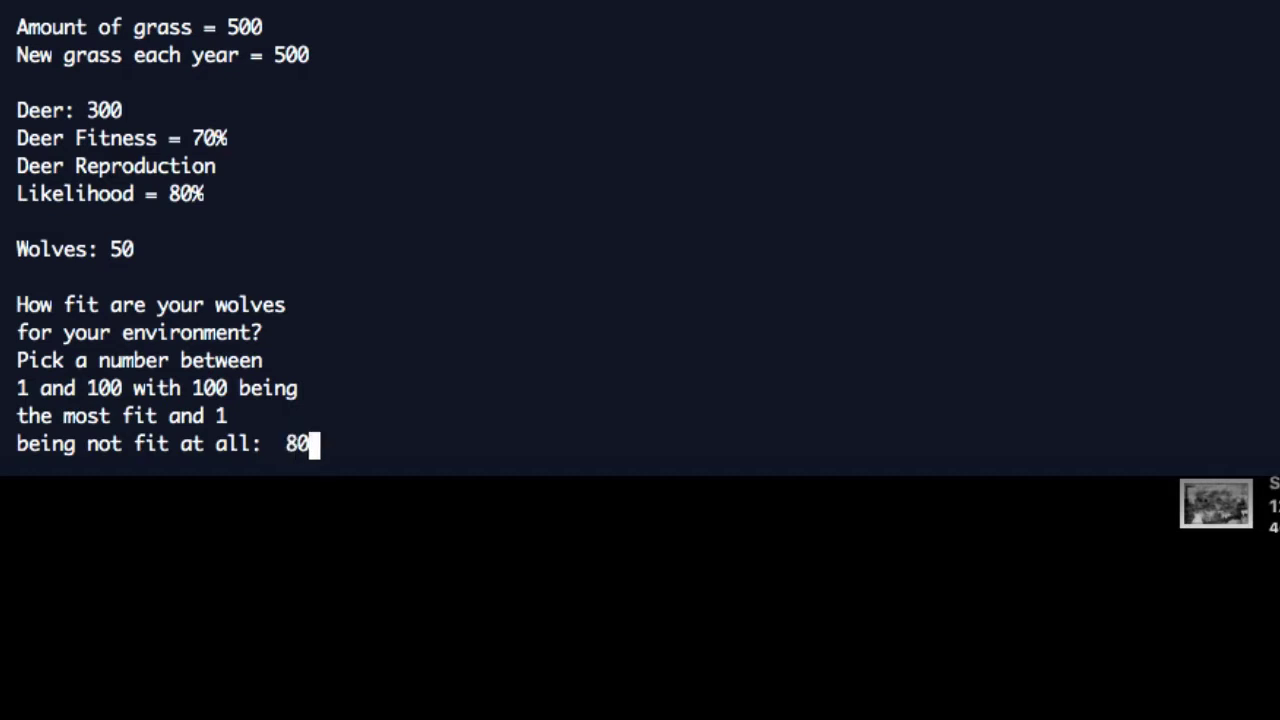
pyautogui.press('Return')
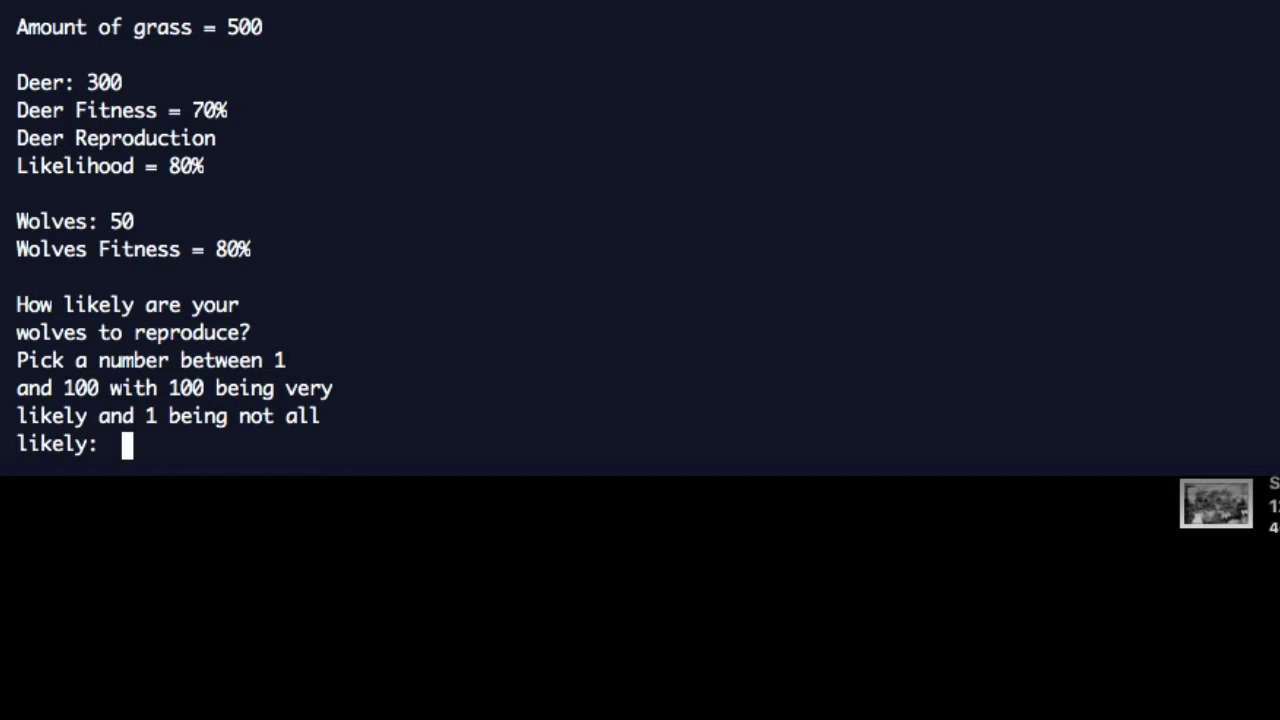
pyautogui.write('60')
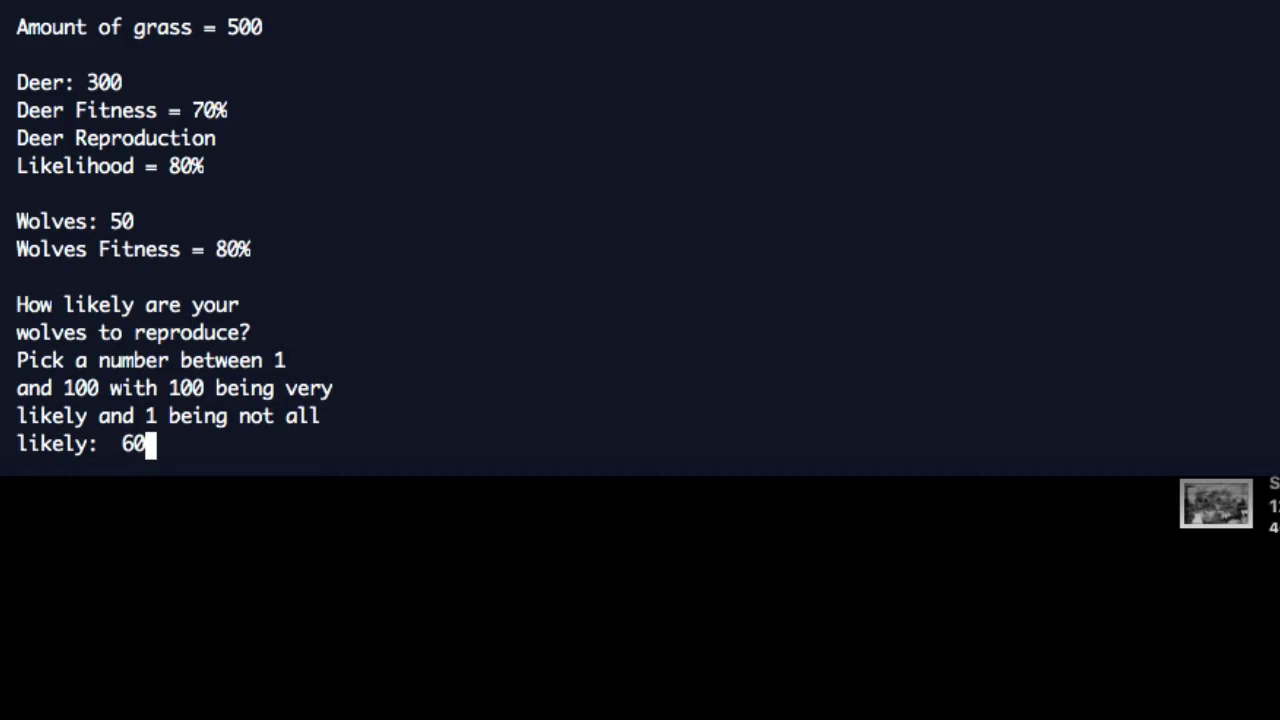
pyautogui.press('Return')
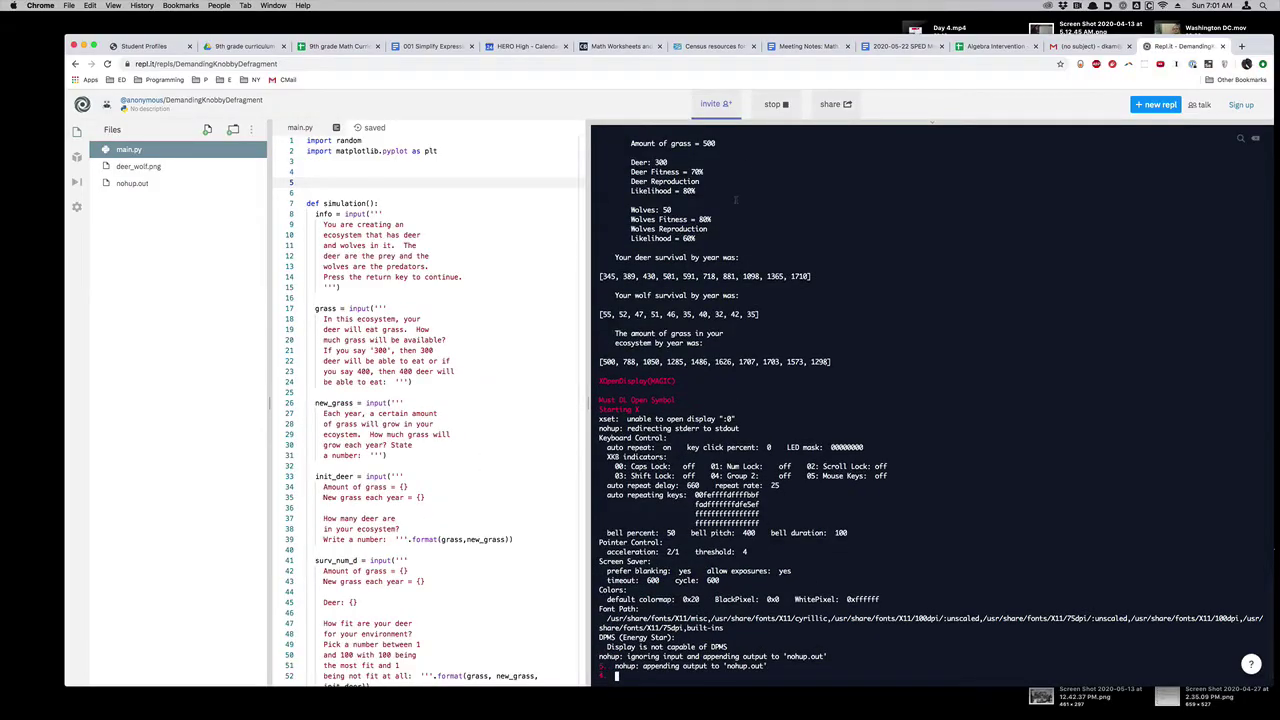
pyautogui.scroll(5, 930, 410)
pyautogui.scroll(5, 640, 355)
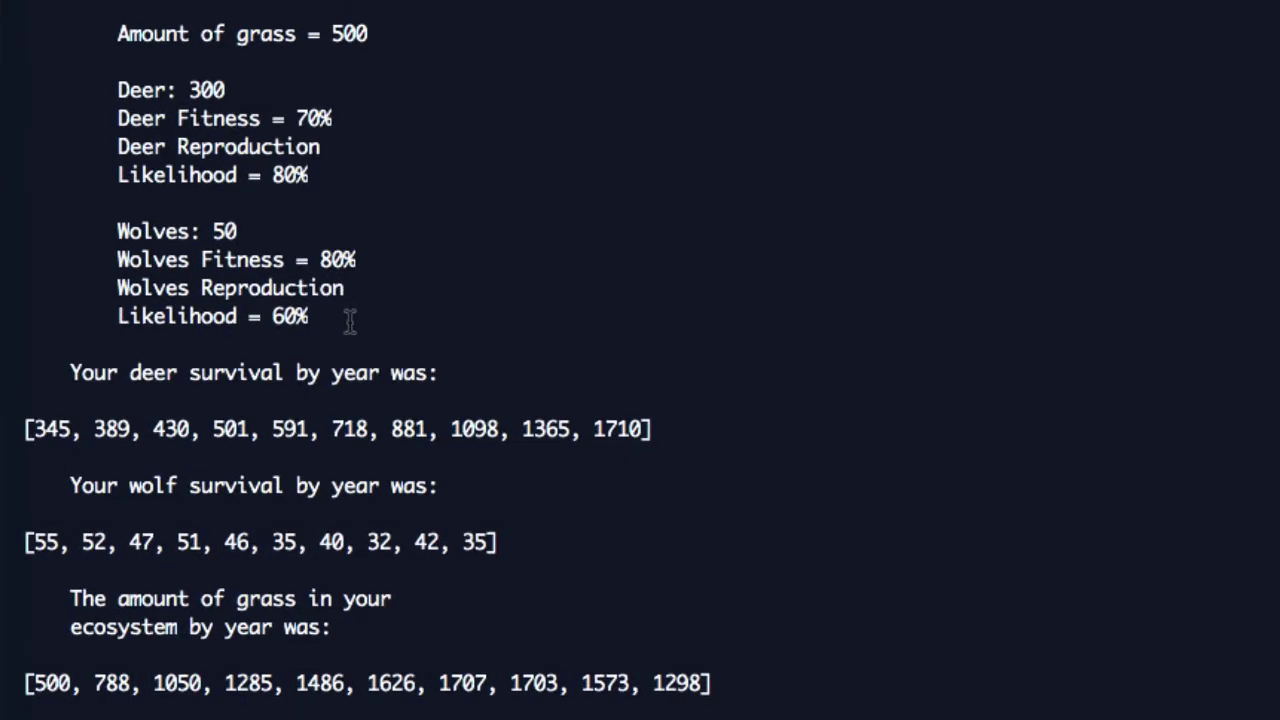
pyautogui.moveTo(346, 318); pyautogui.dragTo(103, 30)
pyautogui.press('super+c')
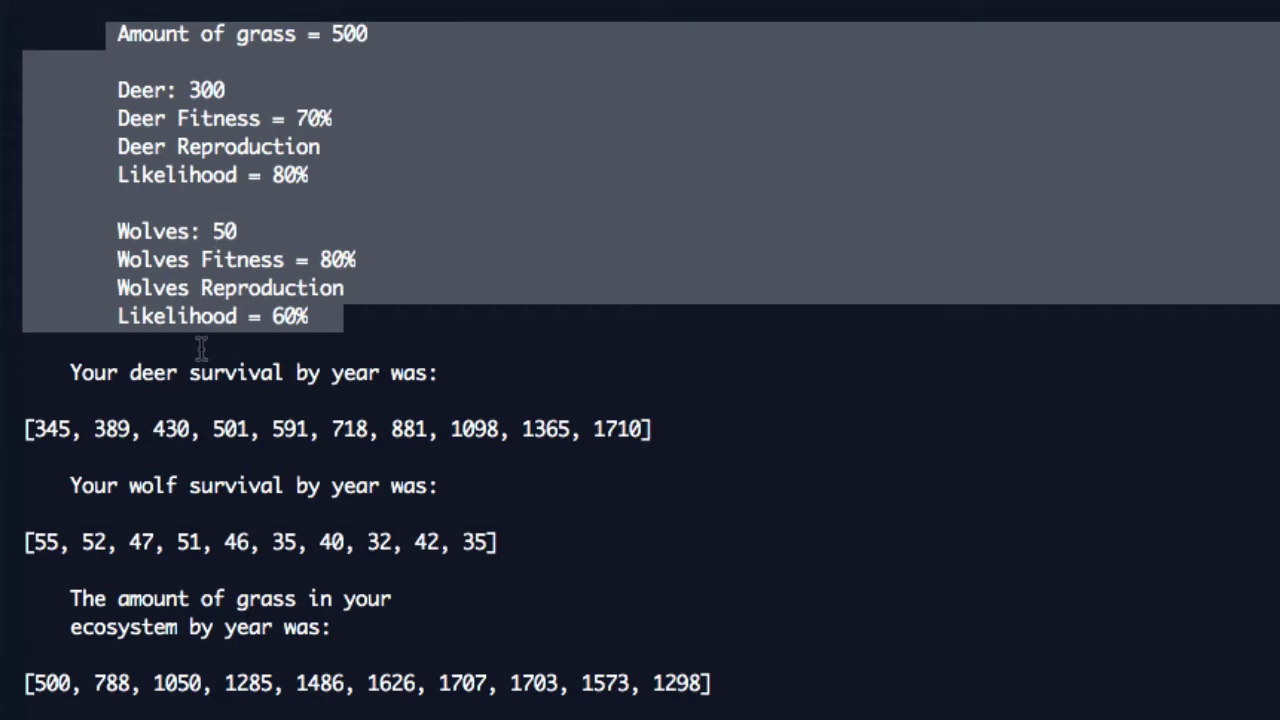
pyautogui.moveTo(715, 434); pyautogui.dragTo(20, 428)
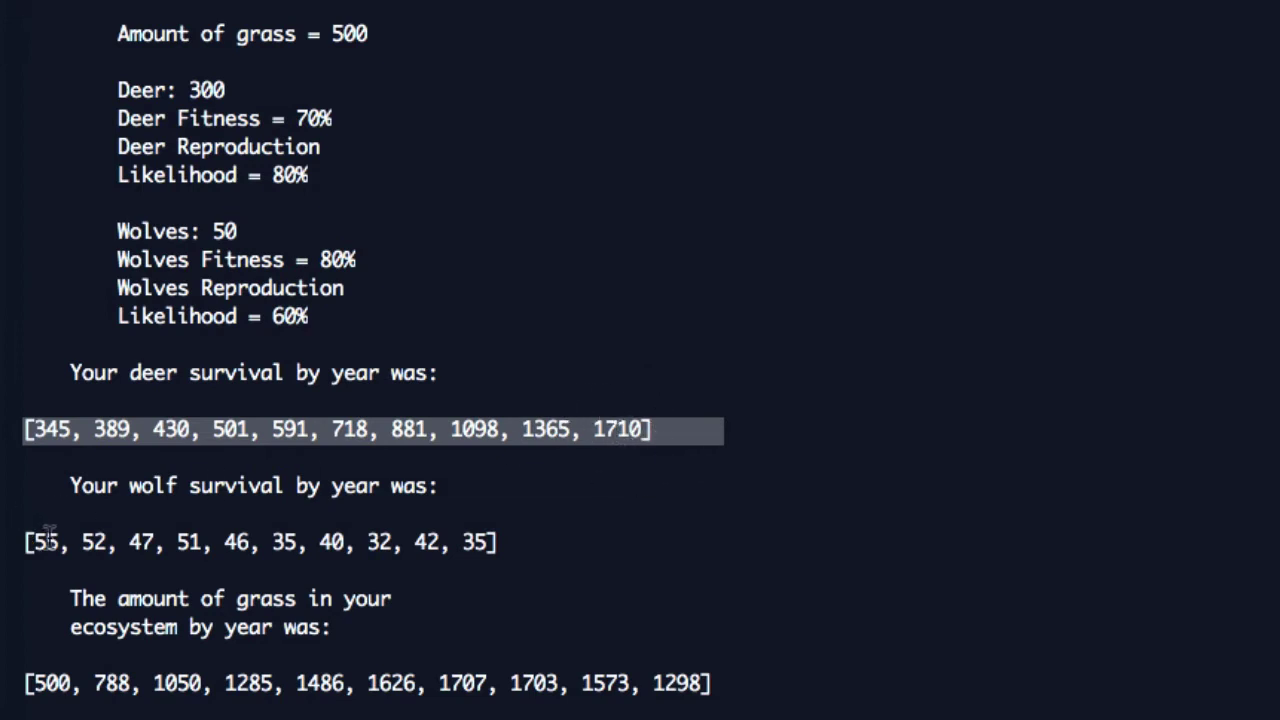
pyautogui.moveTo(34, 541); pyautogui.dragTo(40, 540)
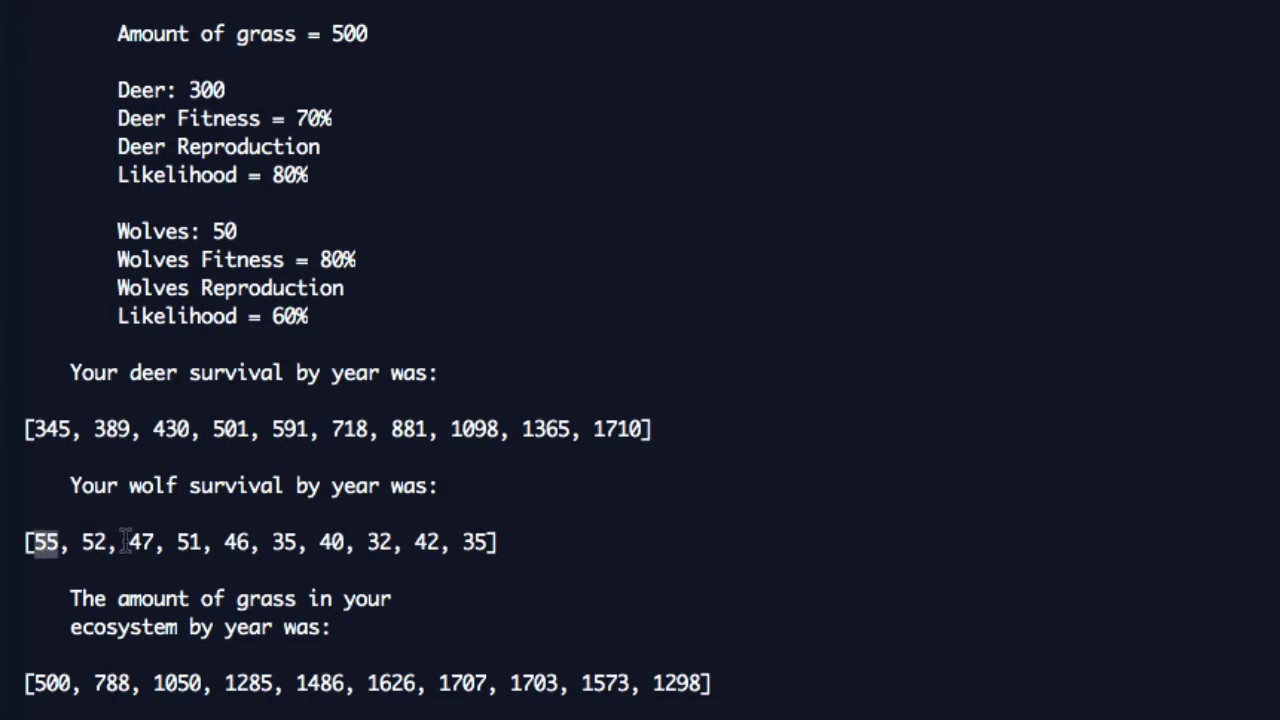
pyautogui.moveTo(129, 541); pyautogui.dragTo(165, 541)
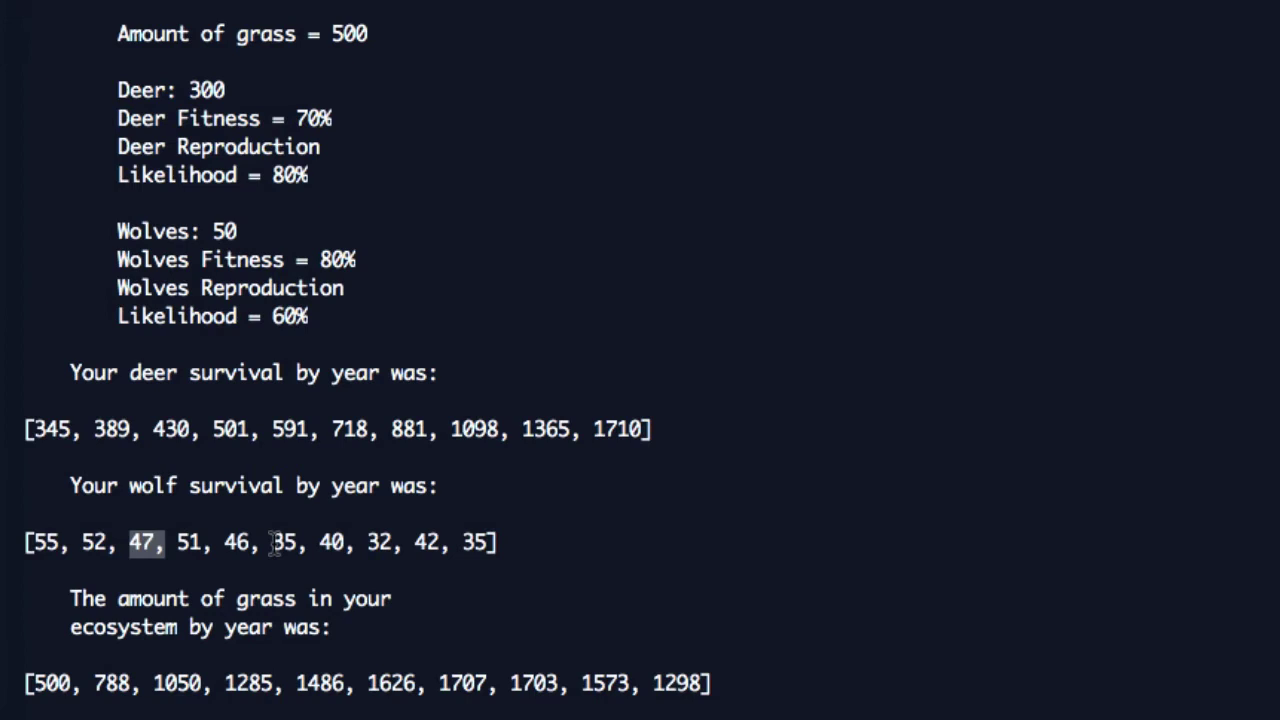
pyautogui.moveTo(272, 541); pyautogui.dragTo(287, 541)
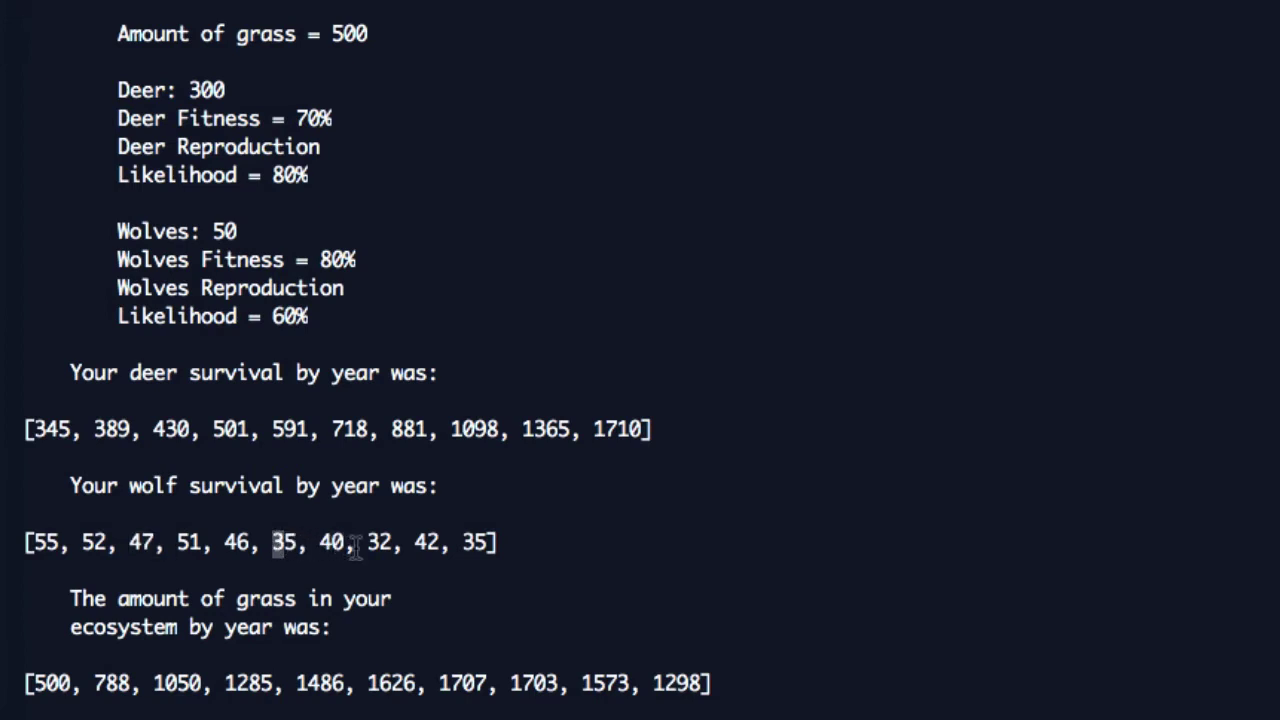
pyautogui.moveTo(462, 541); pyautogui.dragTo(486, 541)
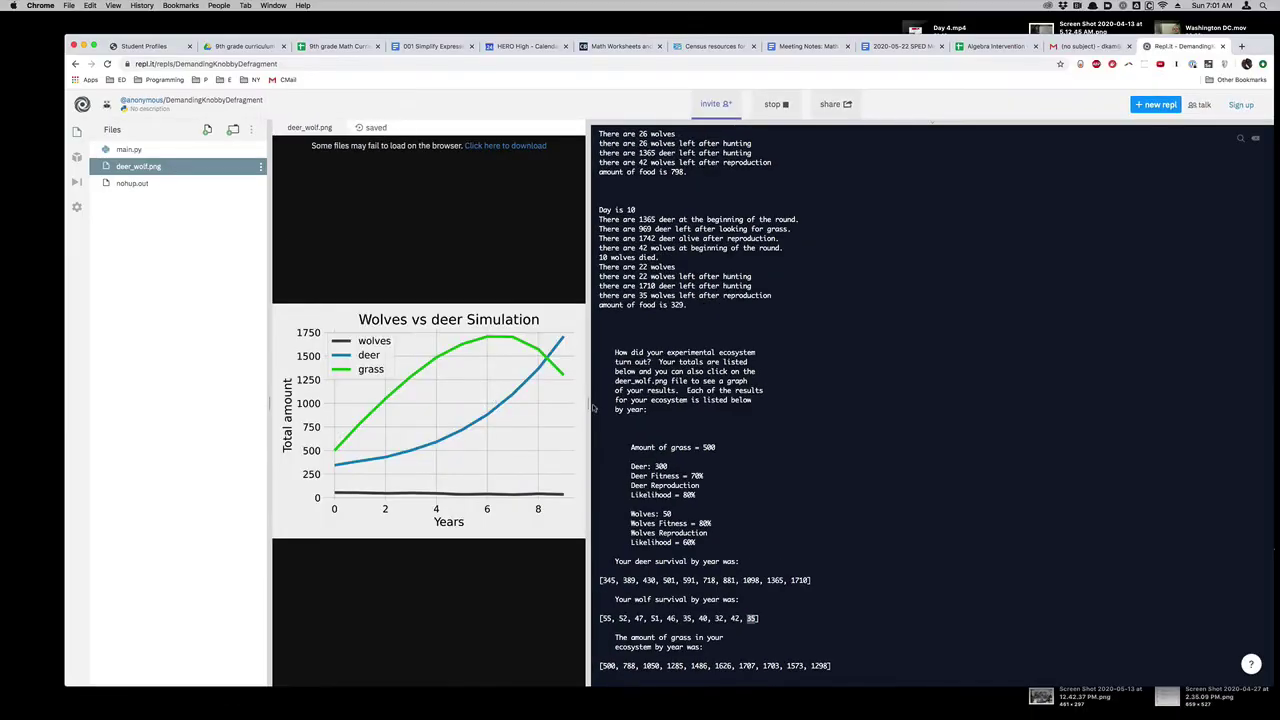
# Step: Widen the image pane so the Wolves vs deer Simulation graph is enlarged
pyautogui.moveTo(587, 403); pyautogui.dragTo(920, 403)
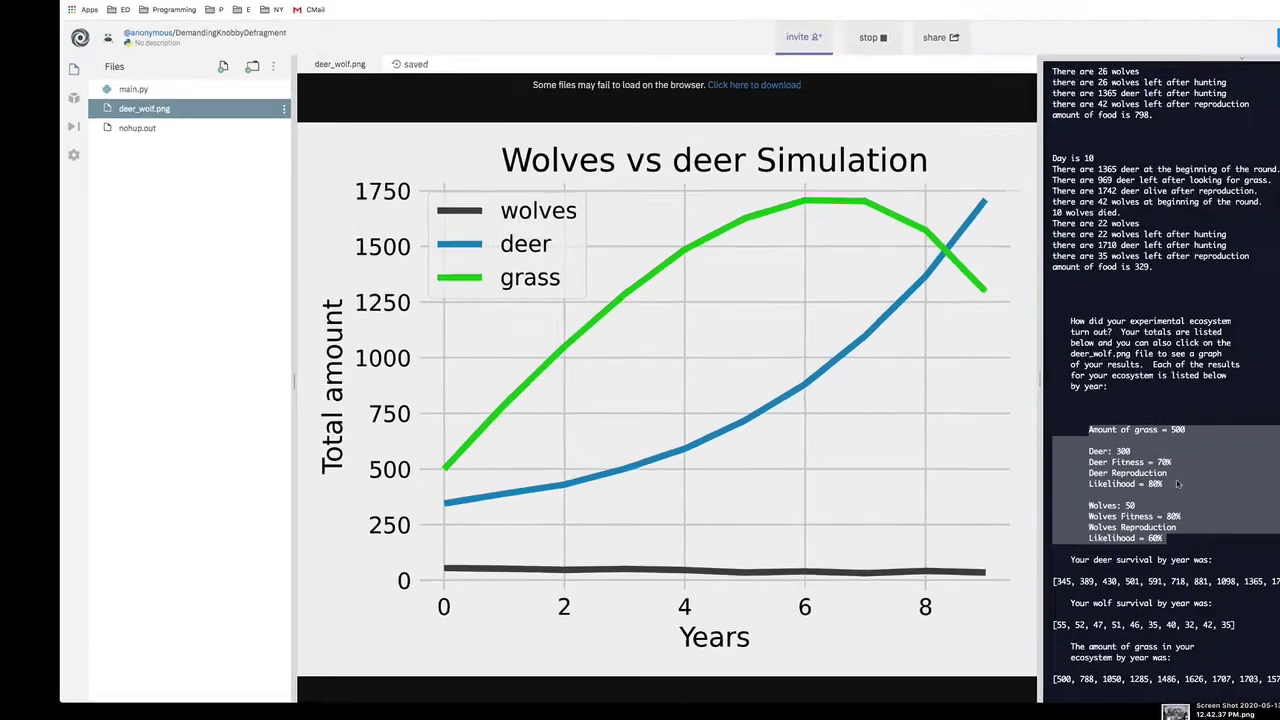
# Step: Paste the first run's parameters into a new Sublime note and arrange it beside the browser
pyautogui.press('super+n')
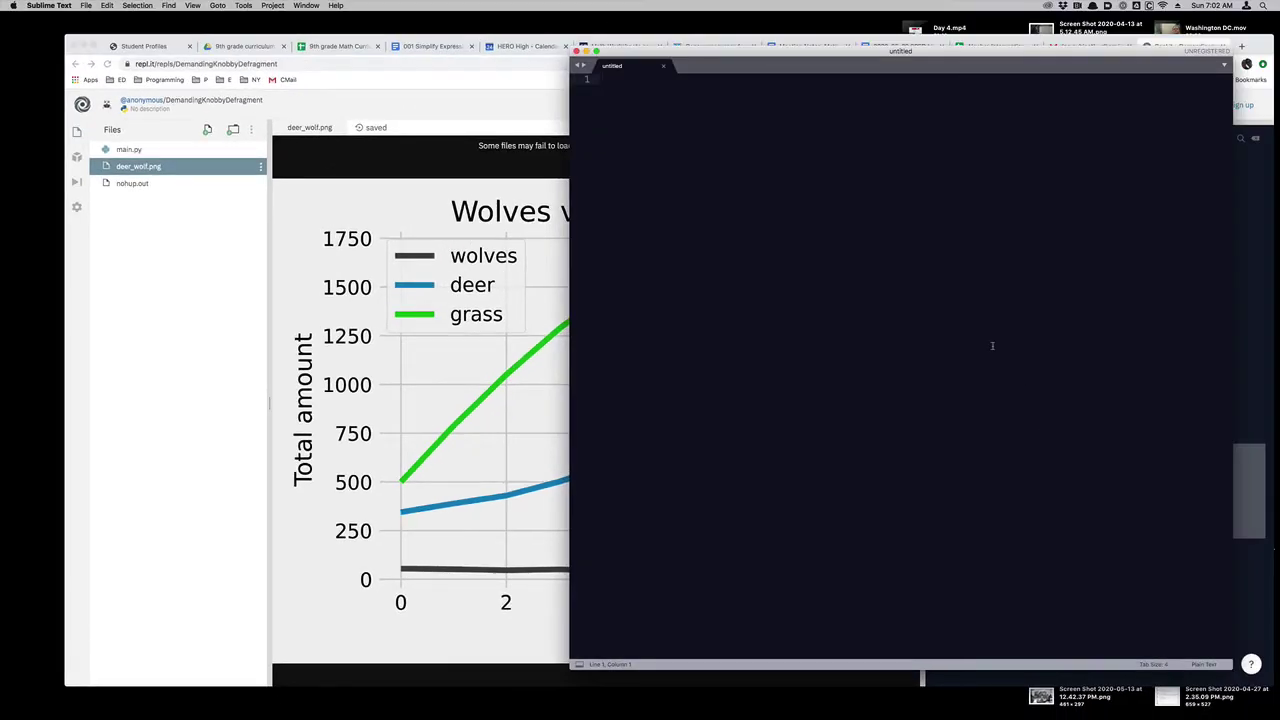
pyautogui.press('super+v')
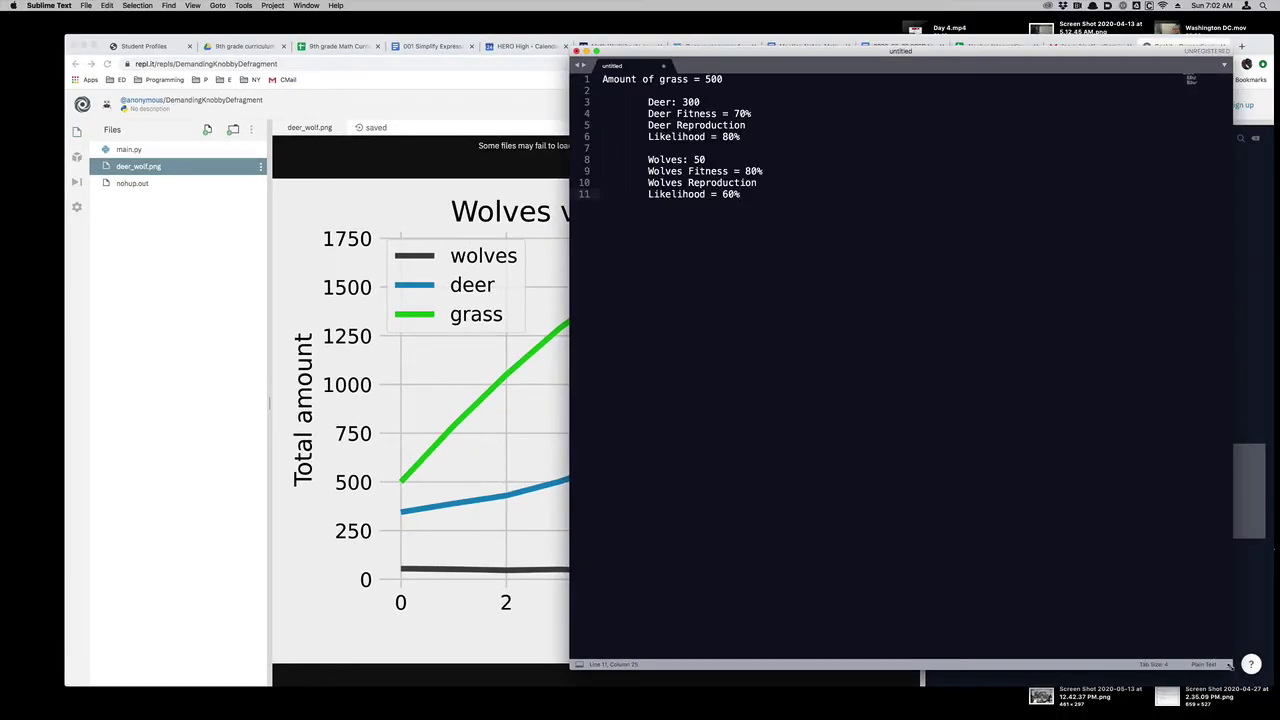
pyautogui.moveTo(1230, 666); pyautogui.dragTo(772, 226)
pyautogui.moveTo(634, 44); pyautogui.dragTo(138, 10)
pyautogui.click(93, 274)
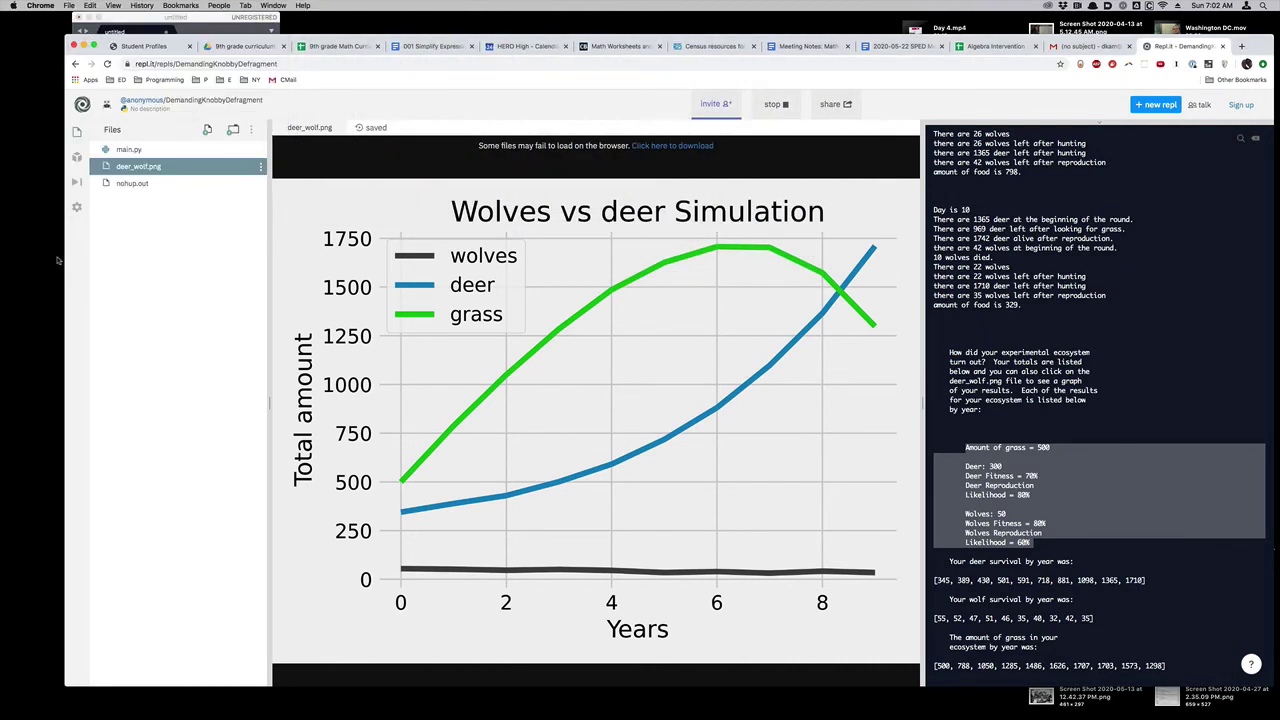
pyautogui.moveTo(63, 258); pyautogui.dragTo(291, 258)
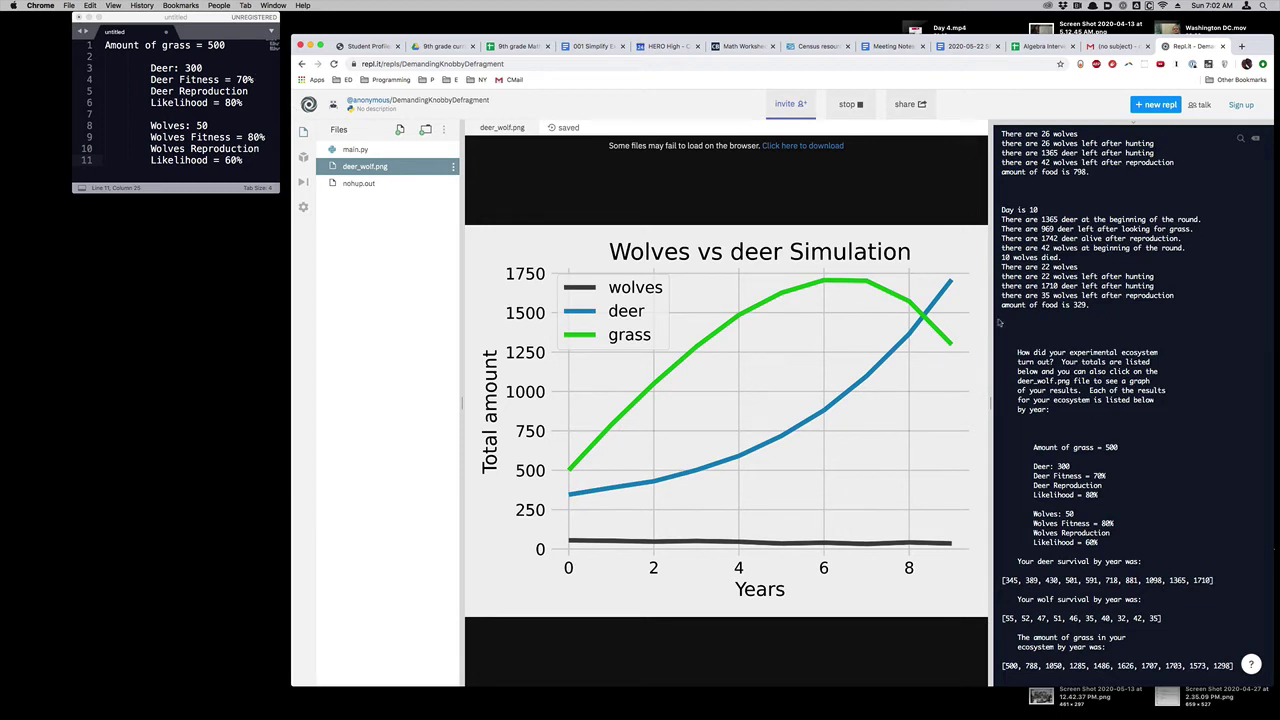
# Step: Stop and rerun the simulation, continuing past its introduction
pyautogui.click(854, 106)
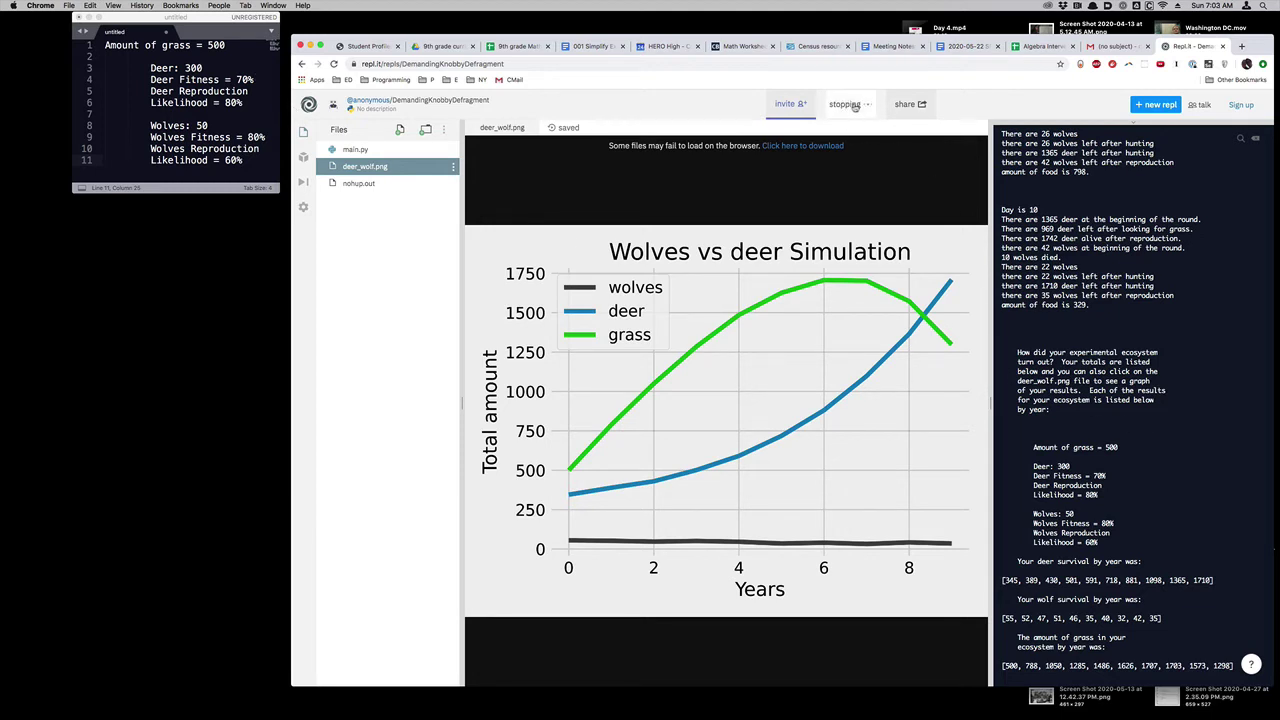
pyautogui.click(852, 105)
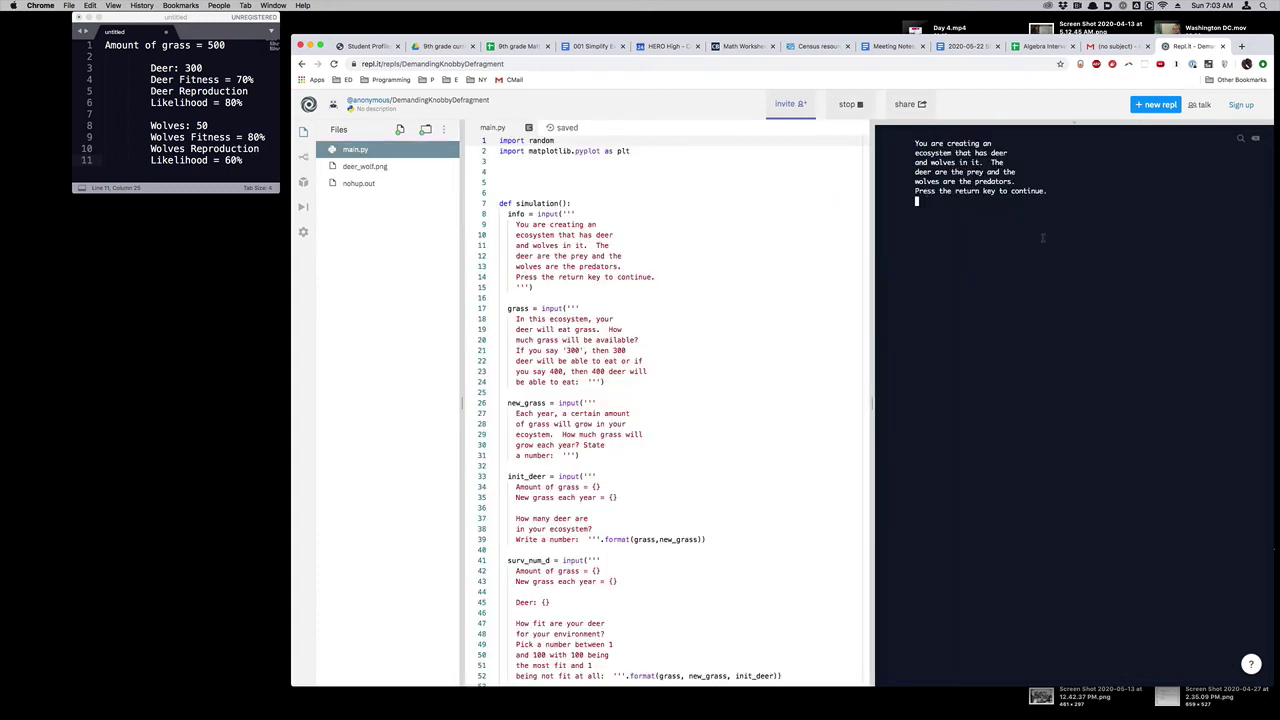
pyautogui.press('Return')
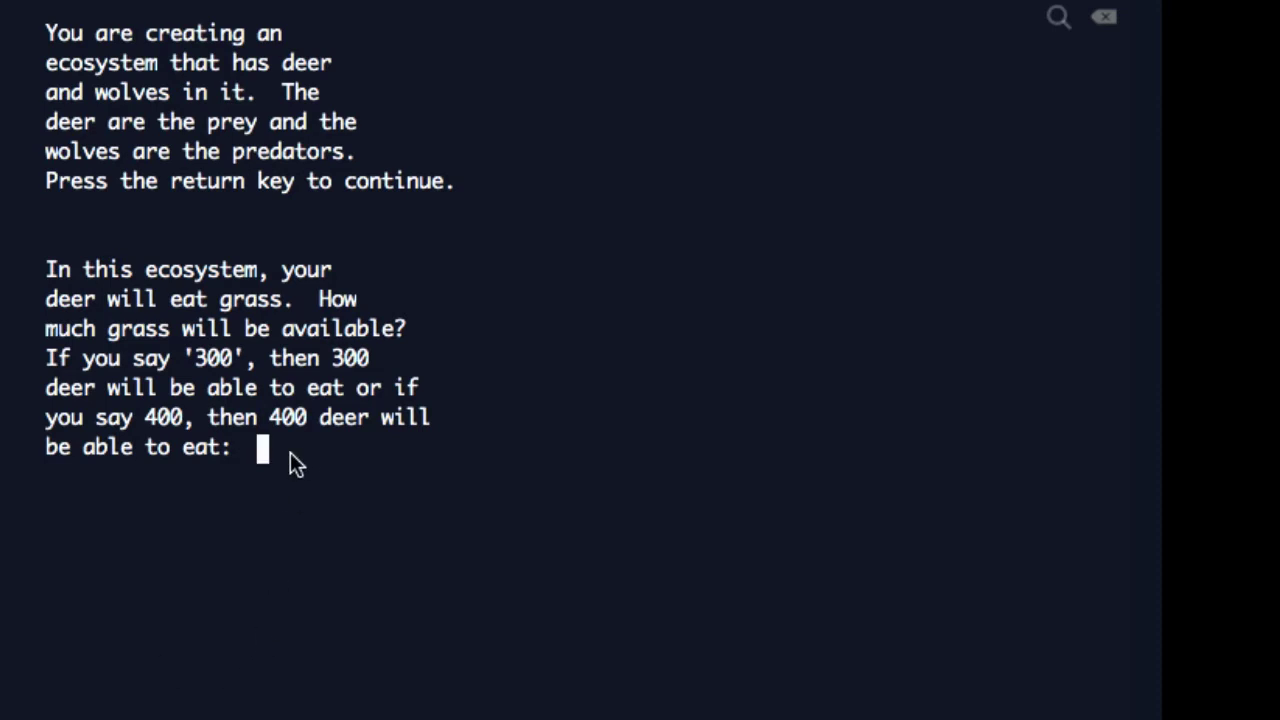
# Step: Enter 300 starting grass, 300 yearly new grass, 300 deer, and type 60 for deer fitness
pyautogui.write('300')
pyautogui.press('Return')
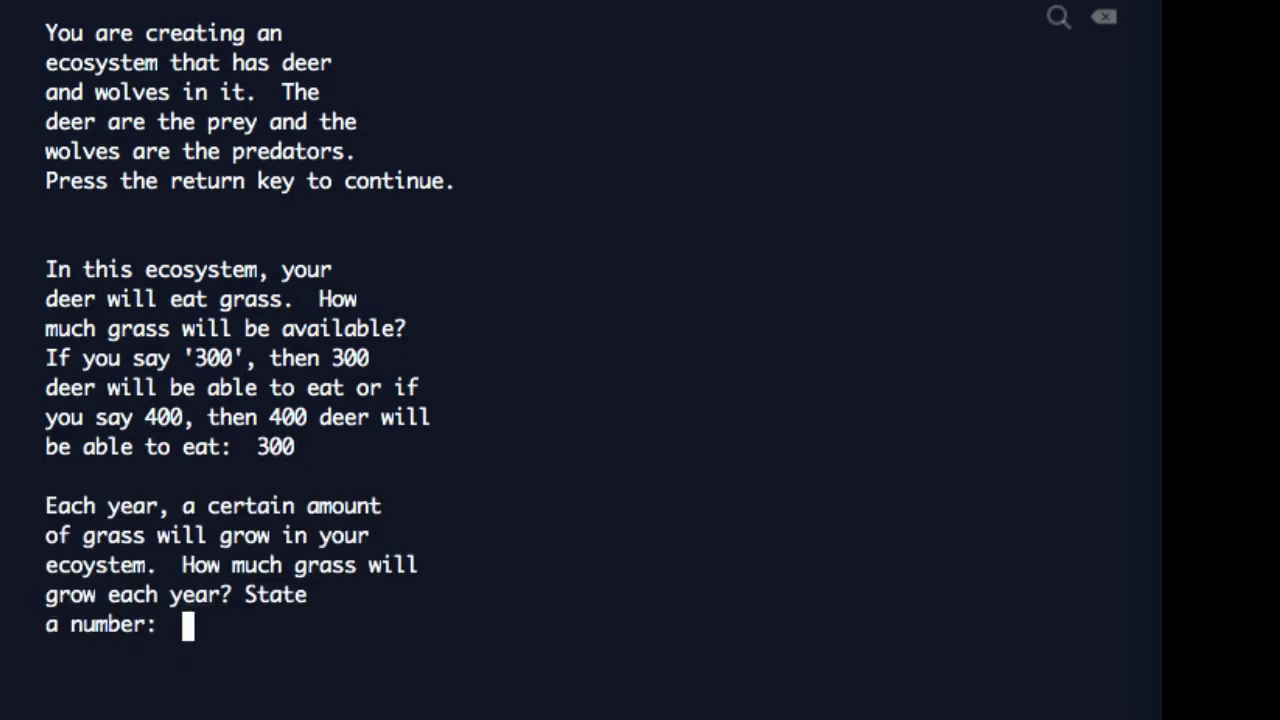
pyautogui.write('300')
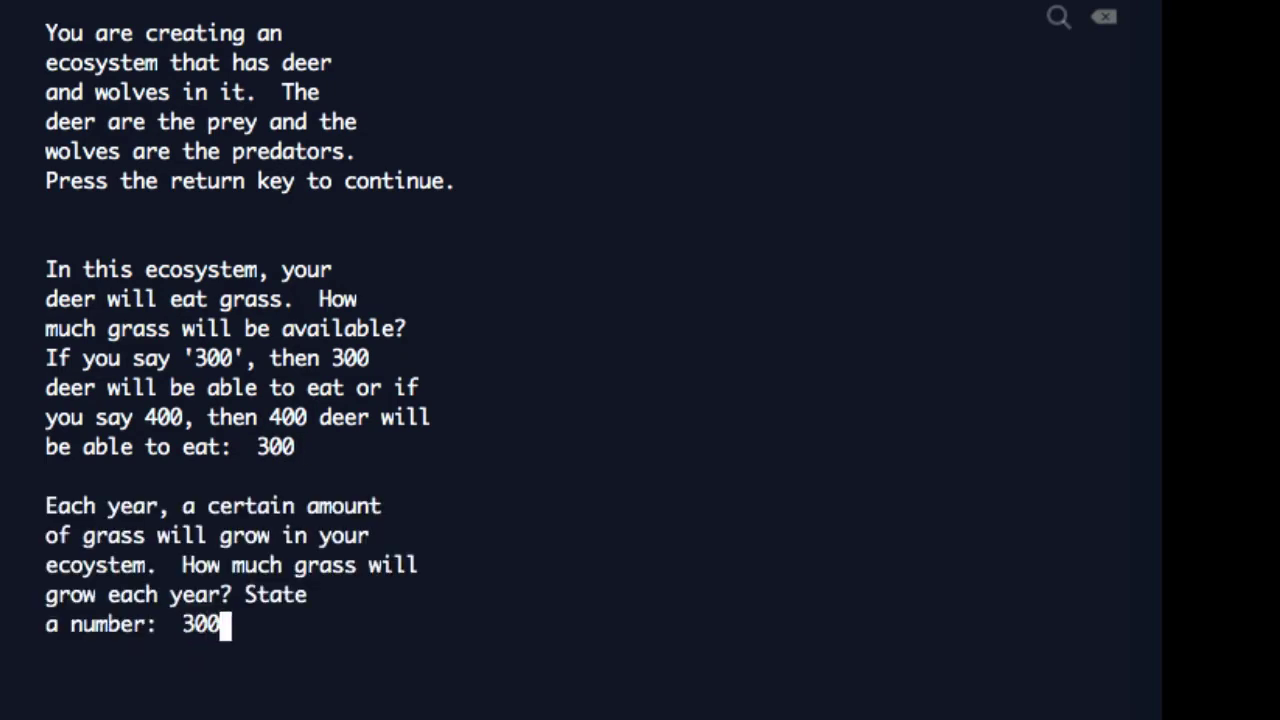
pyautogui.press('Return')
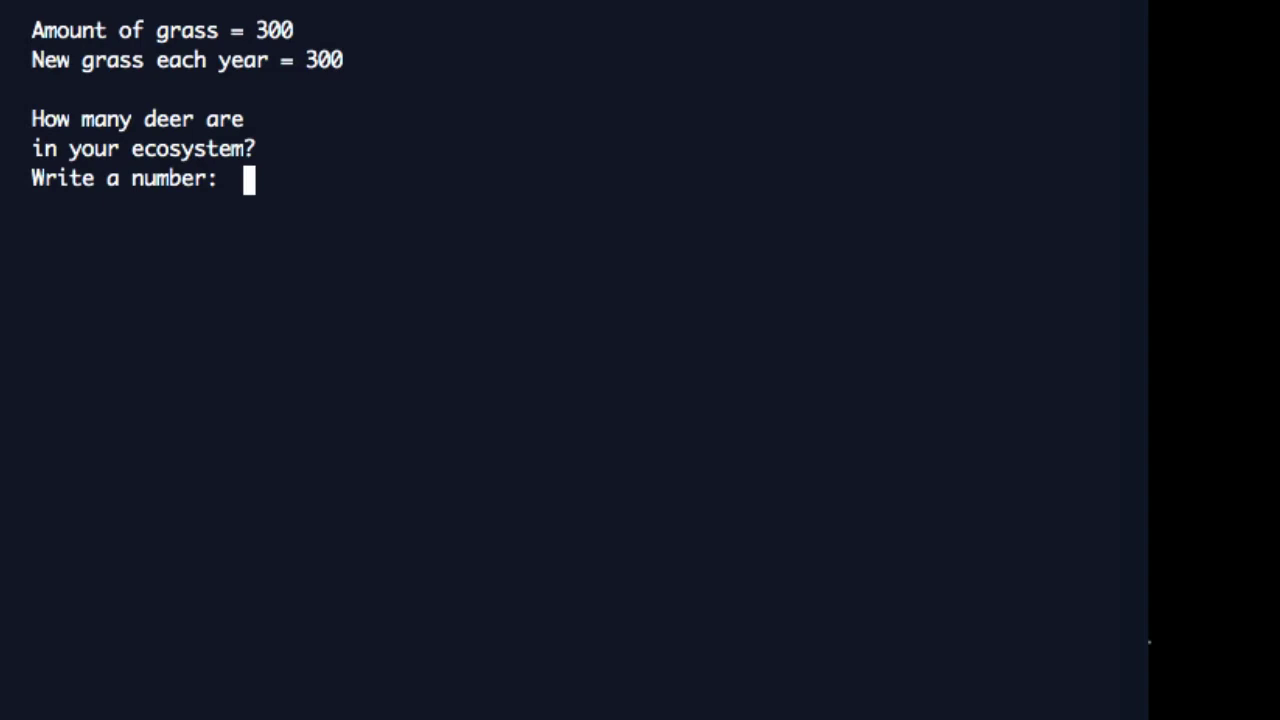
pyautogui.write('300')
pyautogui.press('Return')
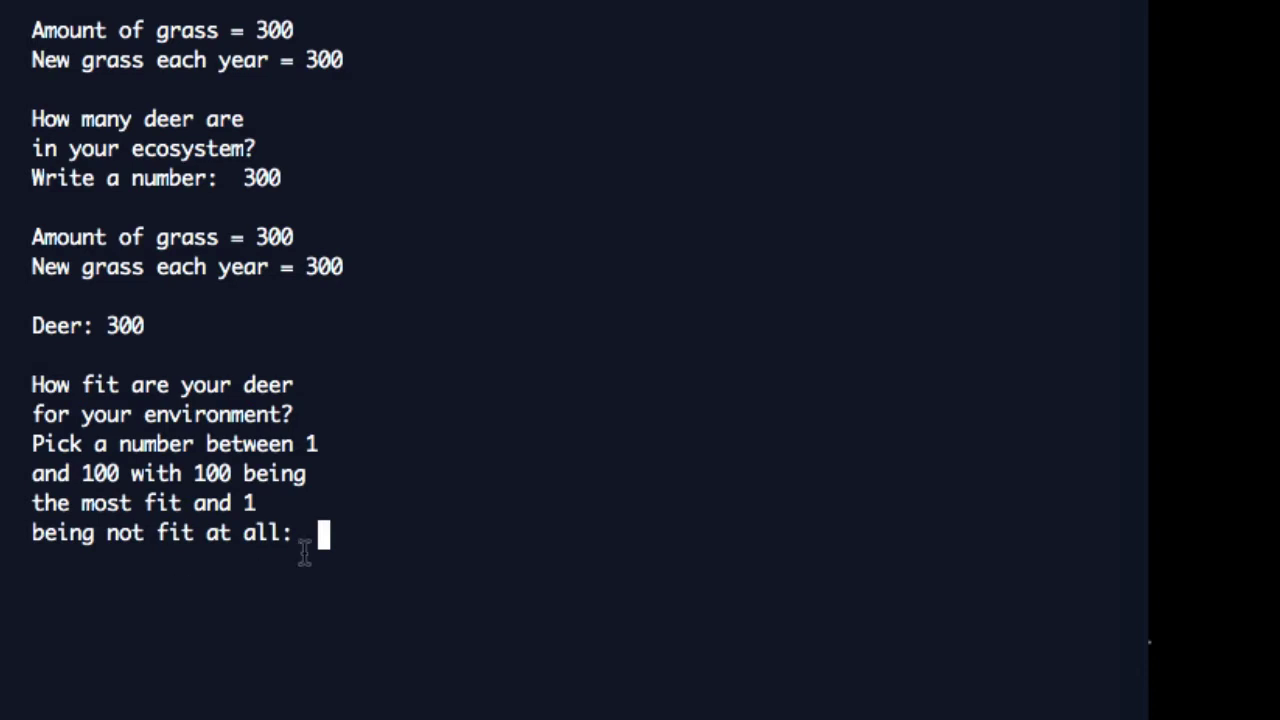
pyautogui.write('60')
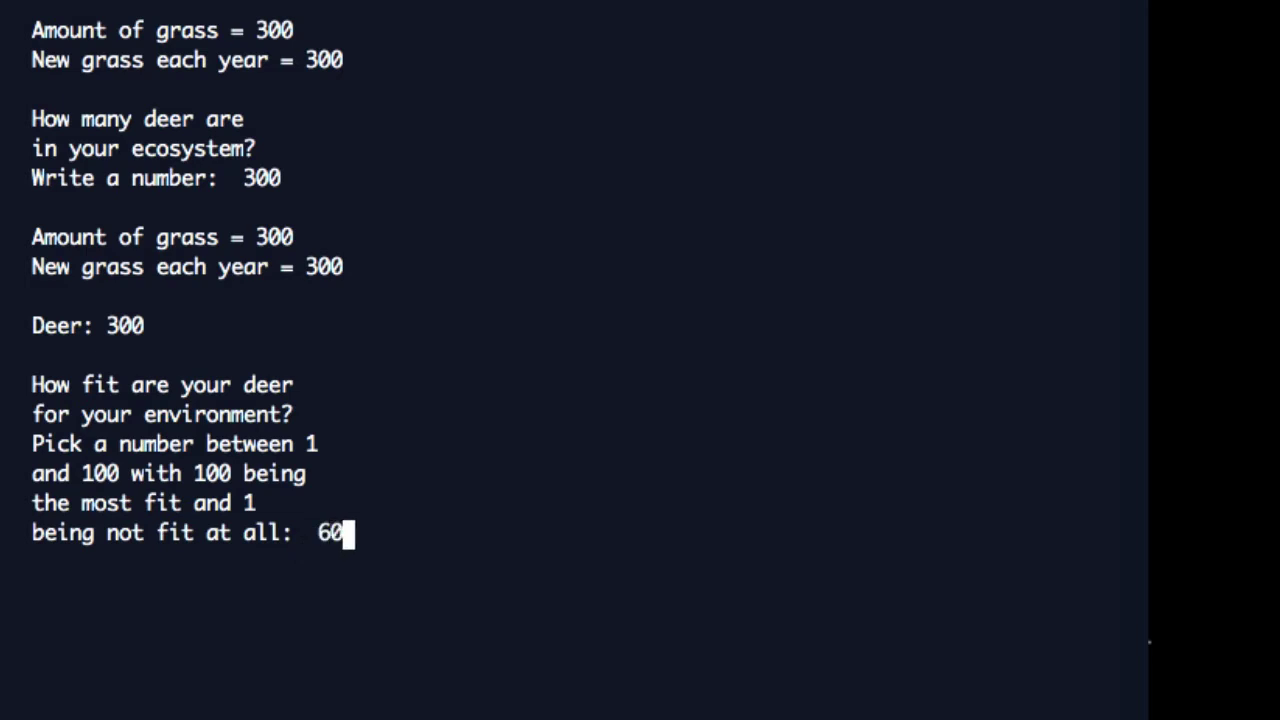
# Step: Submit deer fitness 60, then enter deer reproduction 60, 50 wolves, wolf fitness 80 and reproduction 75
pyautogui.press('Return')
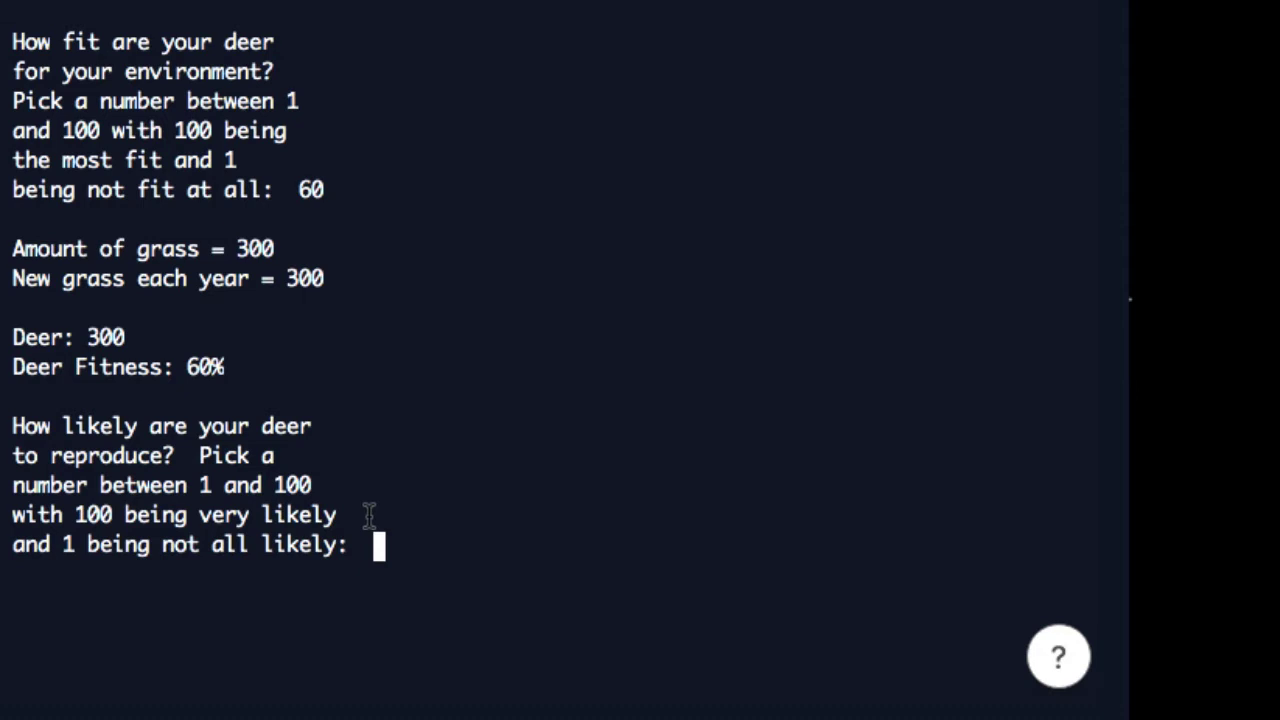
pyautogui.write('60')
pyautogui.press('Return')
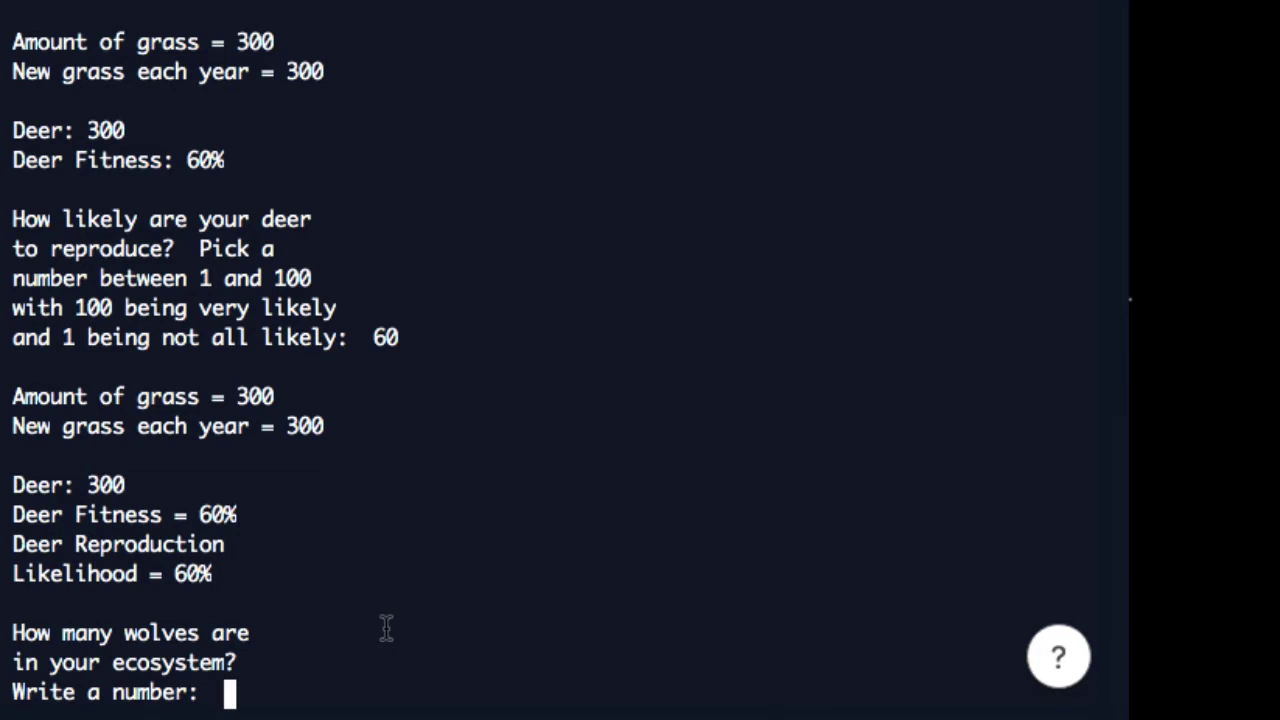
pyautogui.write('50')
pyautogui.press('Return')
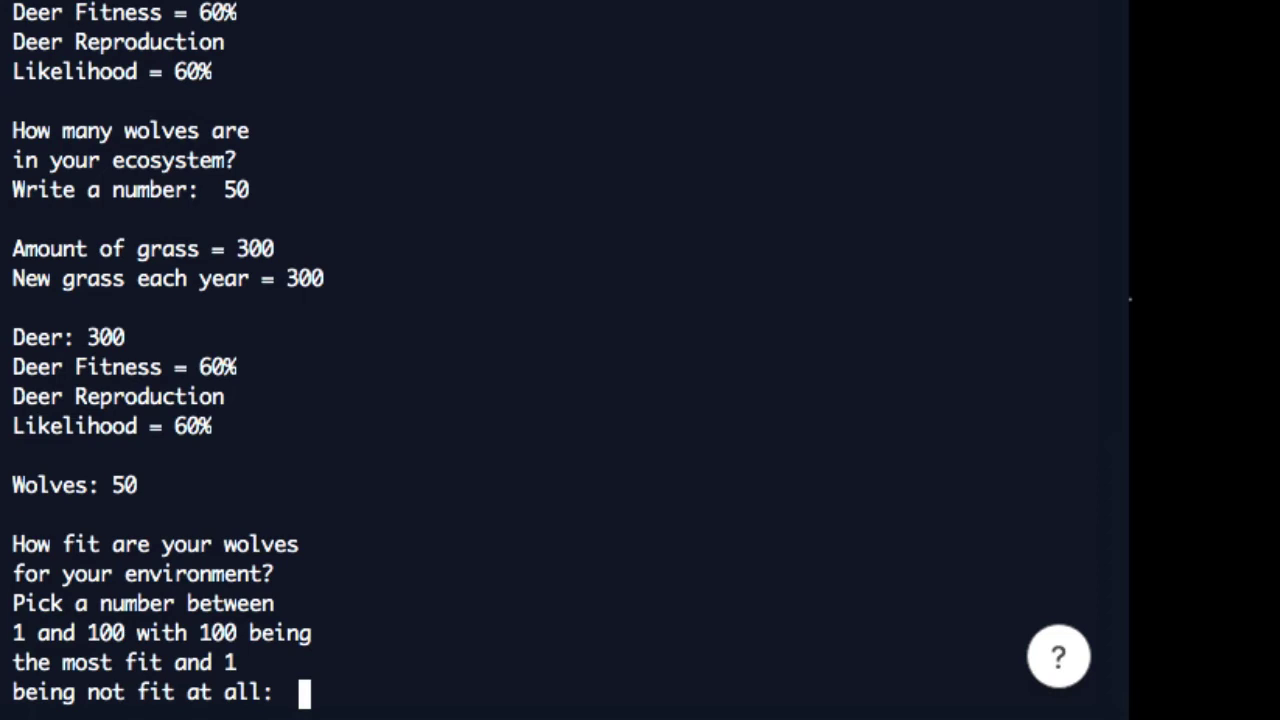
pyautogui.write('80')
pyautogui.press('Return')
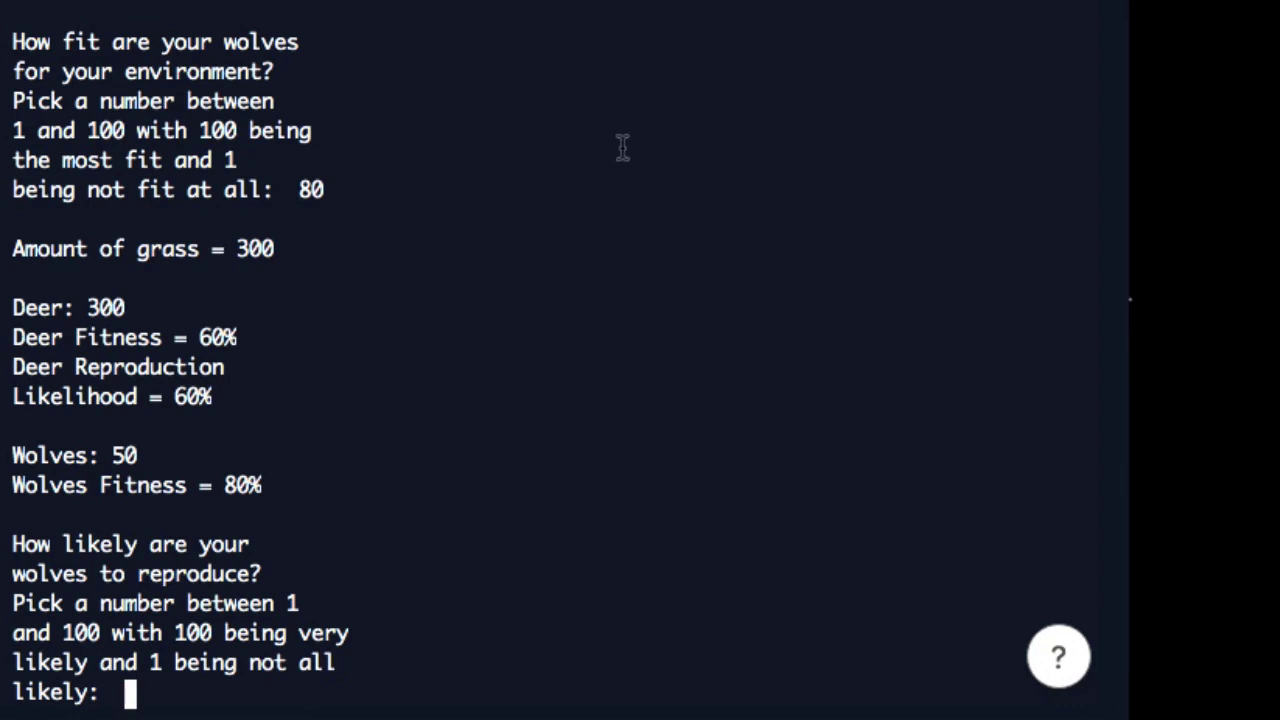
pyautogui.write('75')
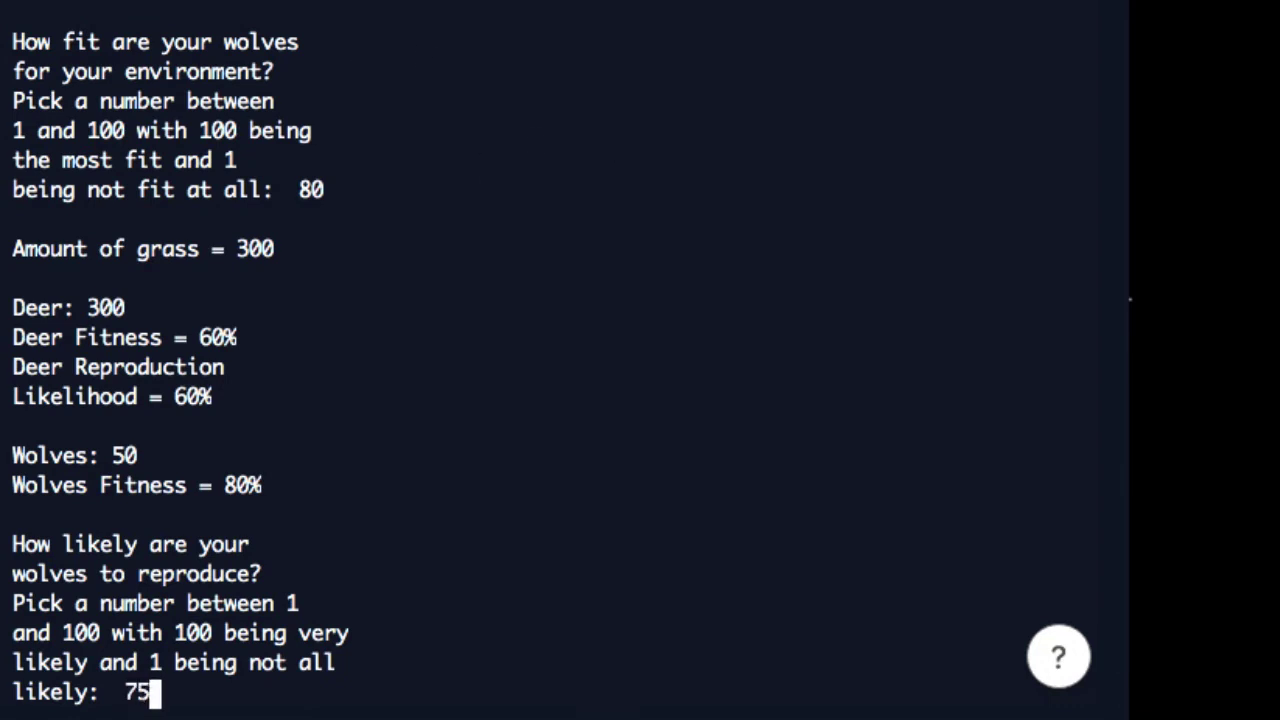
pyautogui.press('Return')
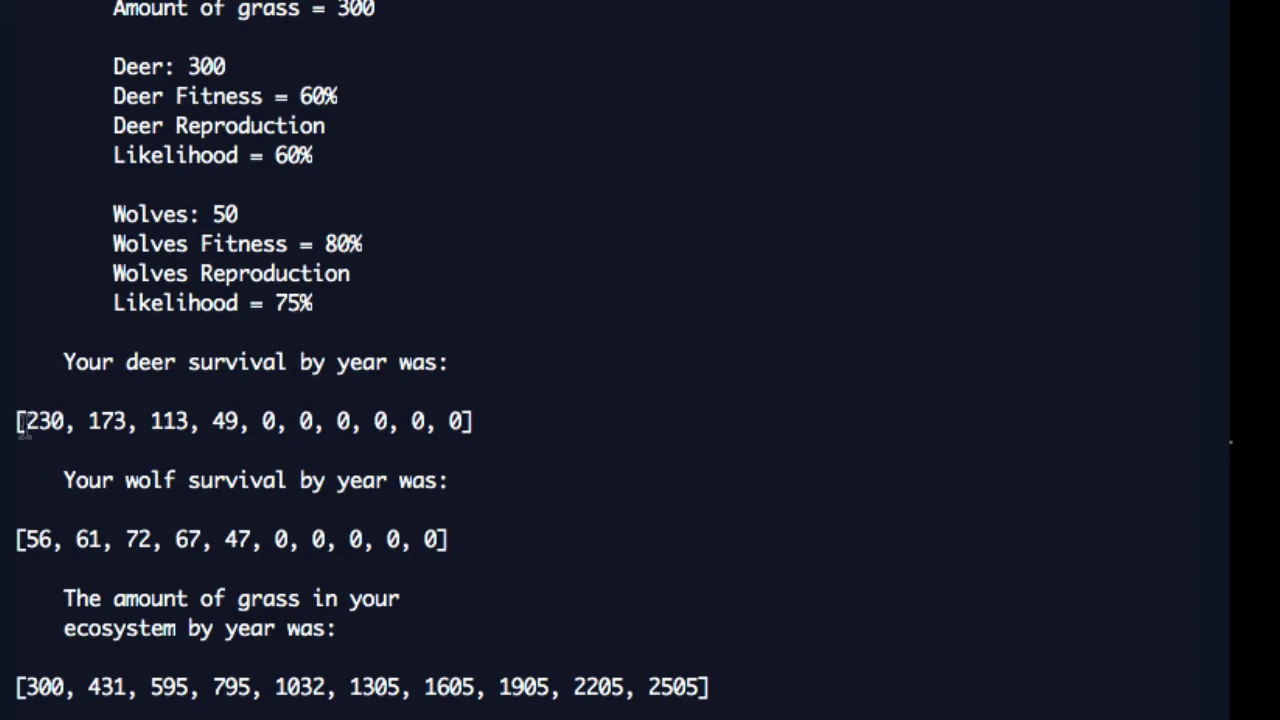
pyautogui.moveTo(24, 421); pyautogui.dragTo(68, 425)
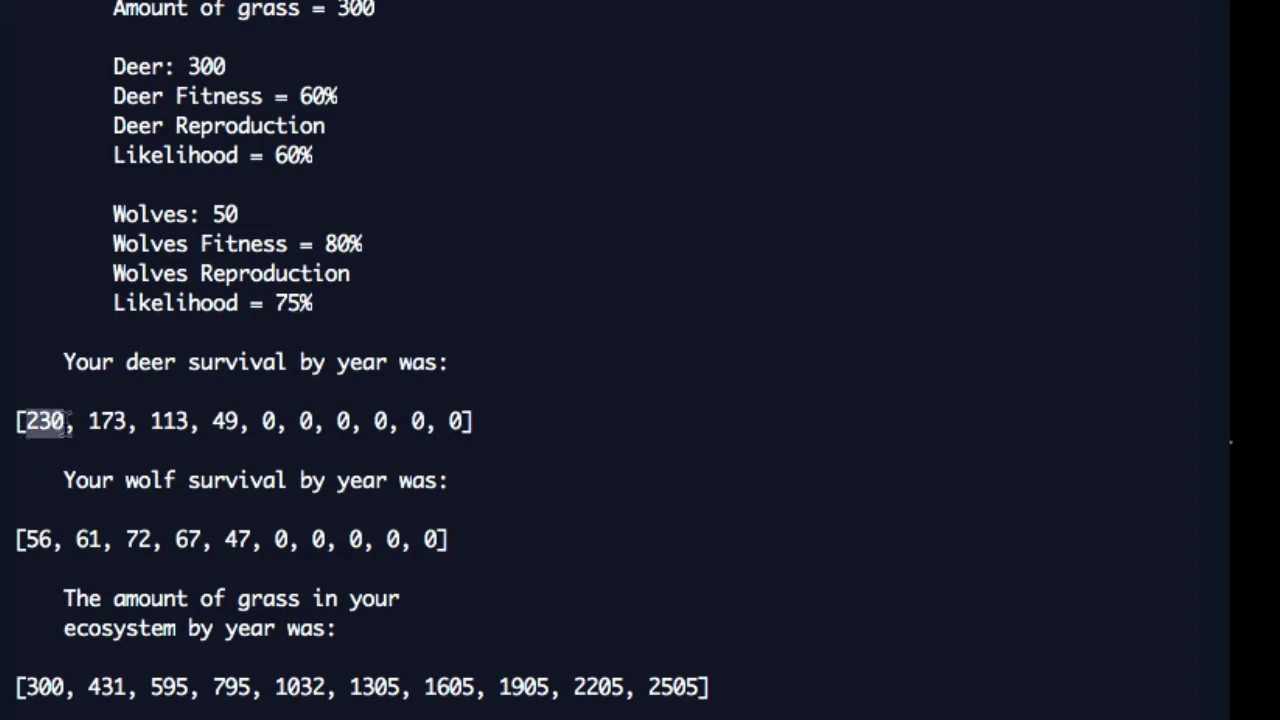
pyautogui.click(114, 414)
pyautogui.doubleClick(153, 424)
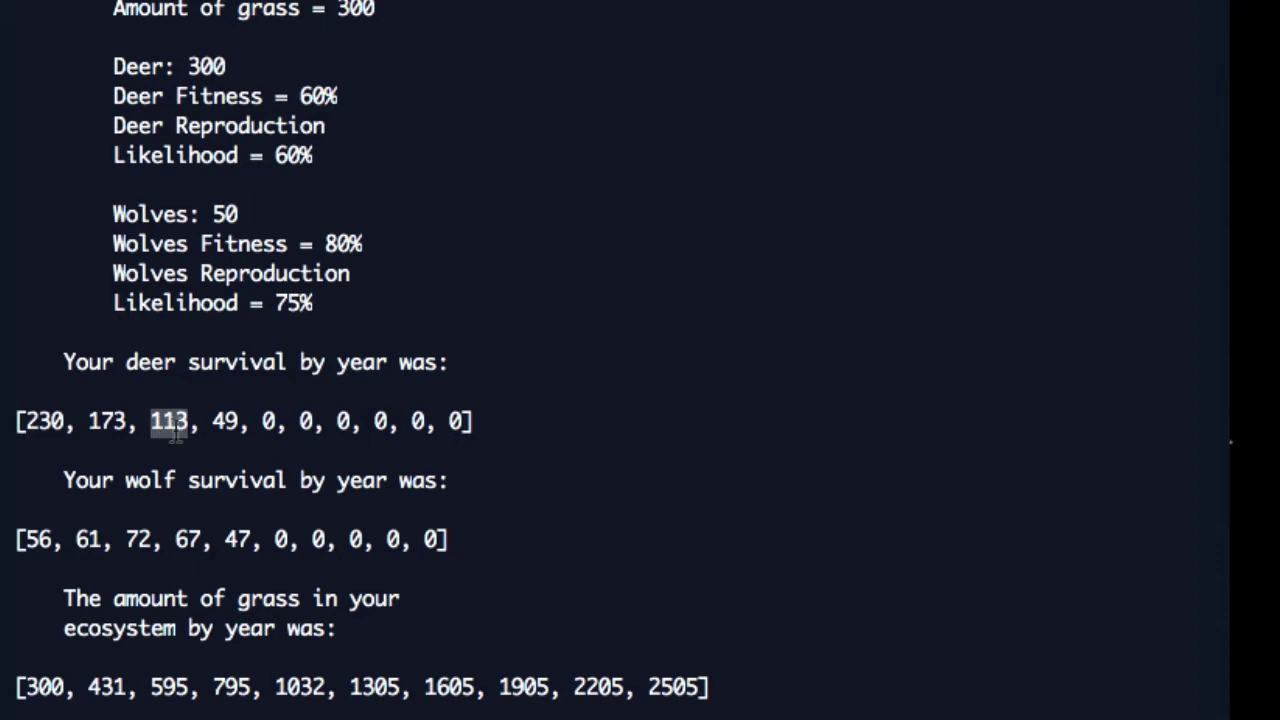
pyautogui.doubleClick(226, 420)
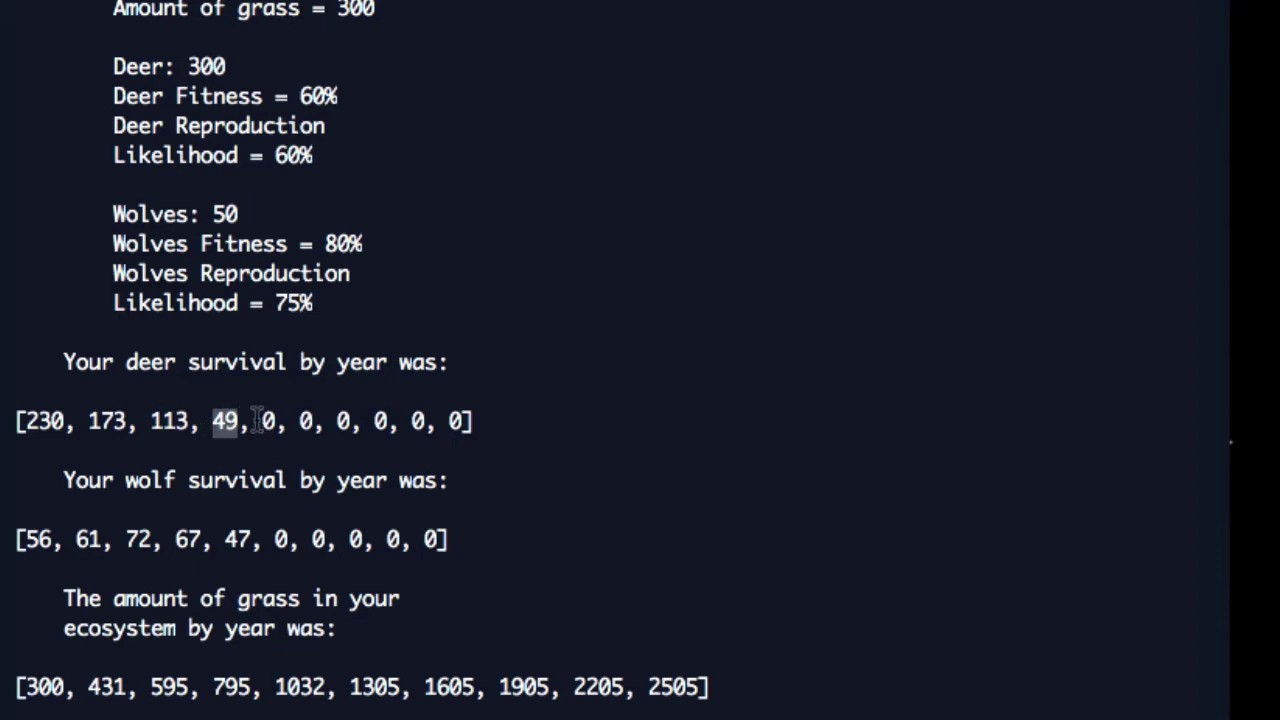
pyautogui.moveTo(252, 421); pyautogui.dragTo(479, 421)
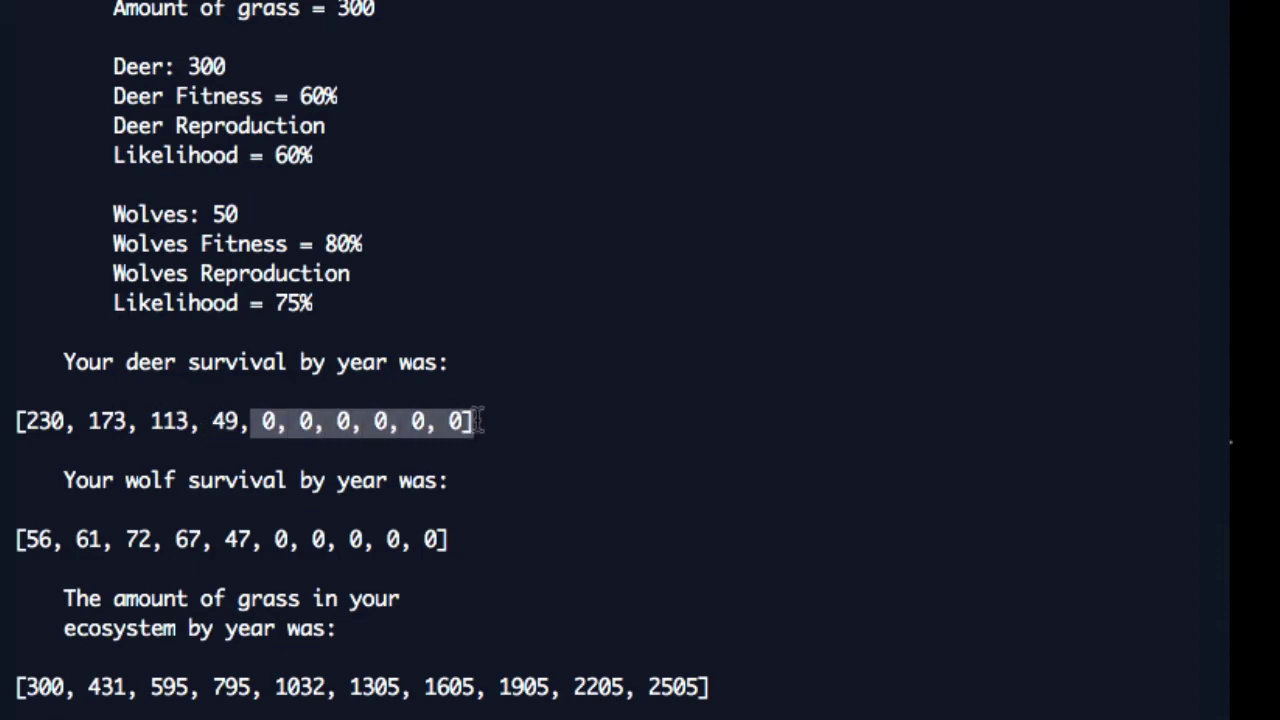
pyautogui.moveTo(226, 540); pyautogui.dragTo(262, 540)
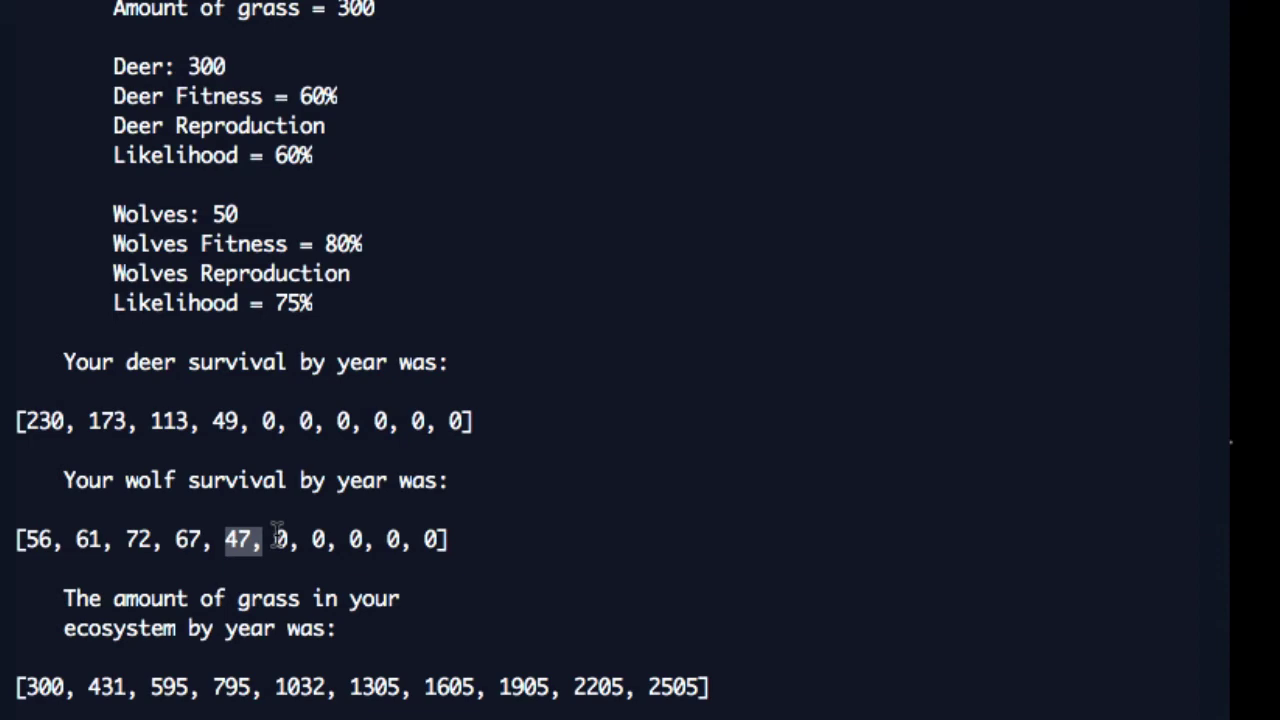
pyautogui.moveTo(268, 540); pyautogui.dragTo(460, 548)
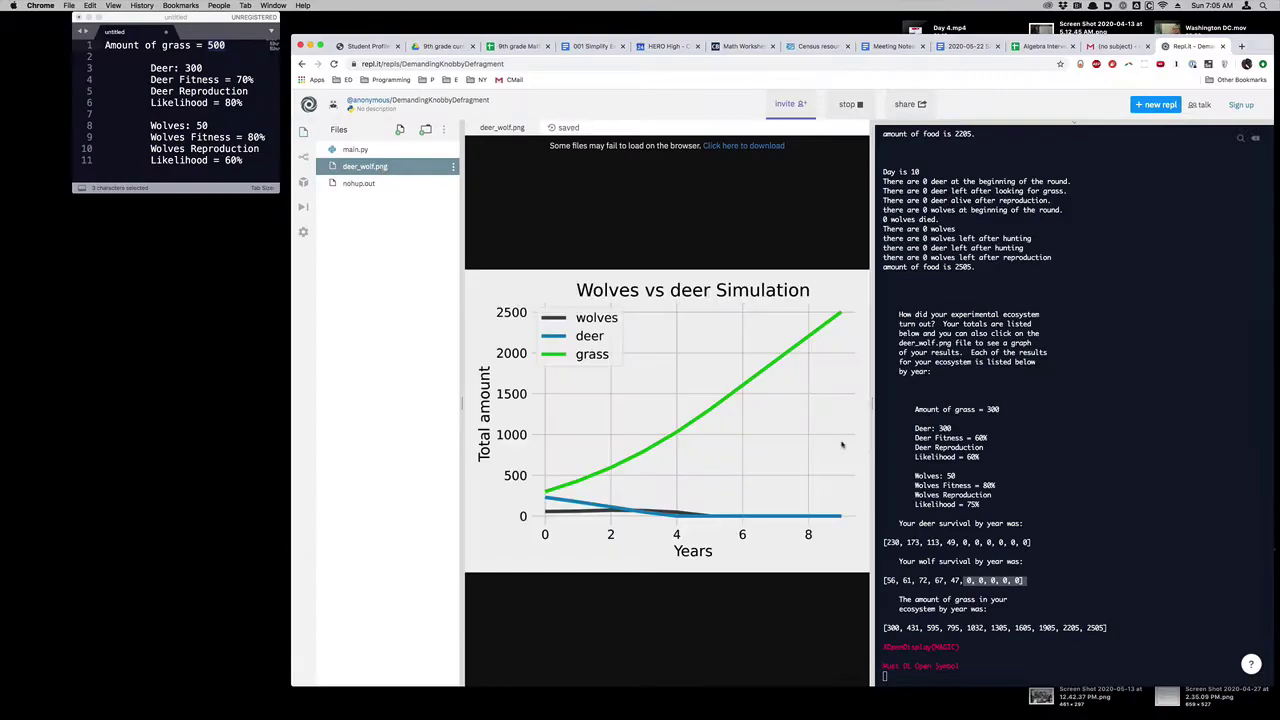
# Step: Enlarge the second run's graph, shift the browser left, and make the parameter note taller
pyautogui.moveTo(870, 410); pyautogui.dragTo(1055, 434)
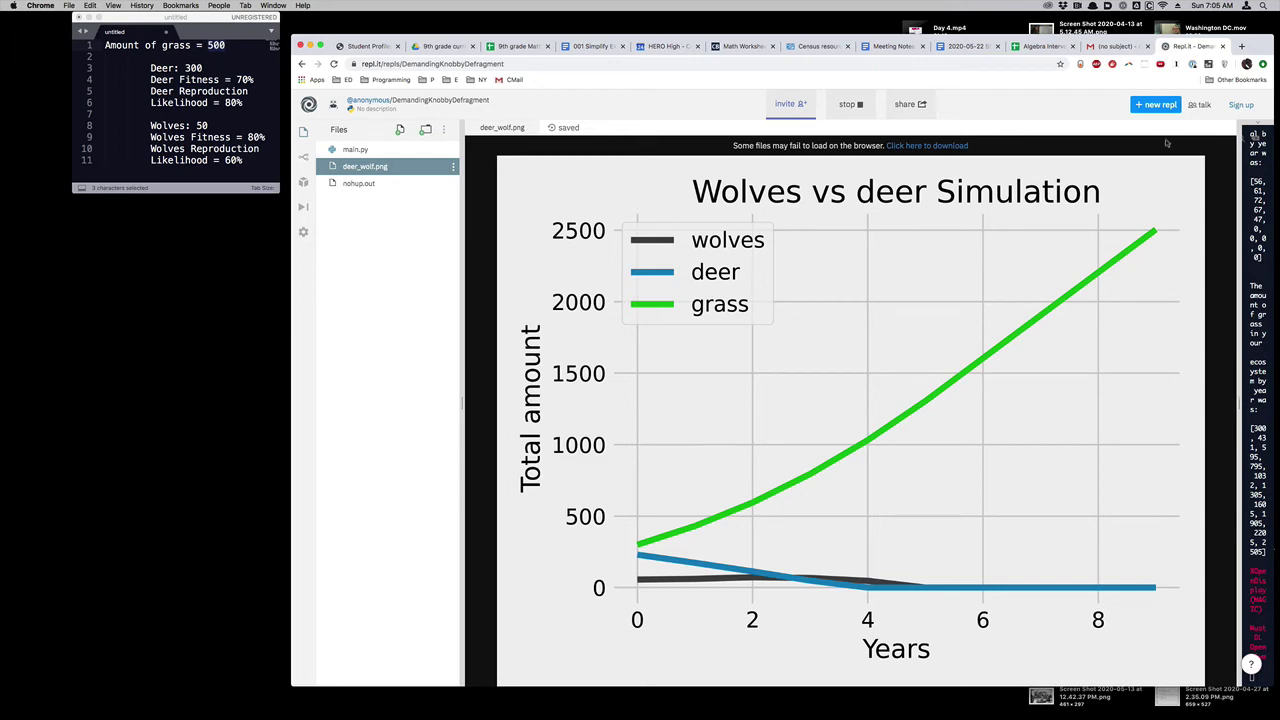
pyautogui.moveTo(1262, 47); pyautogui.dragTo(1188, 46)
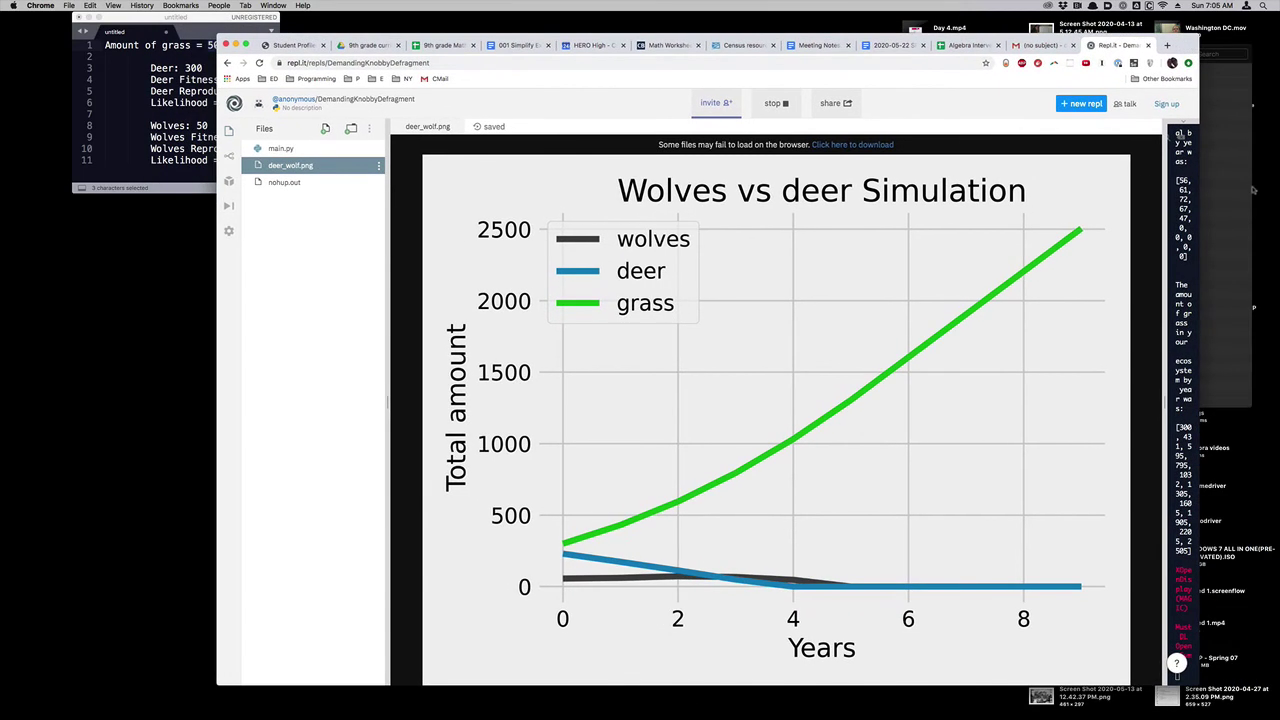
pyautogui.moveTo(1151, 401); pyautogui.dragTo(948, 426)
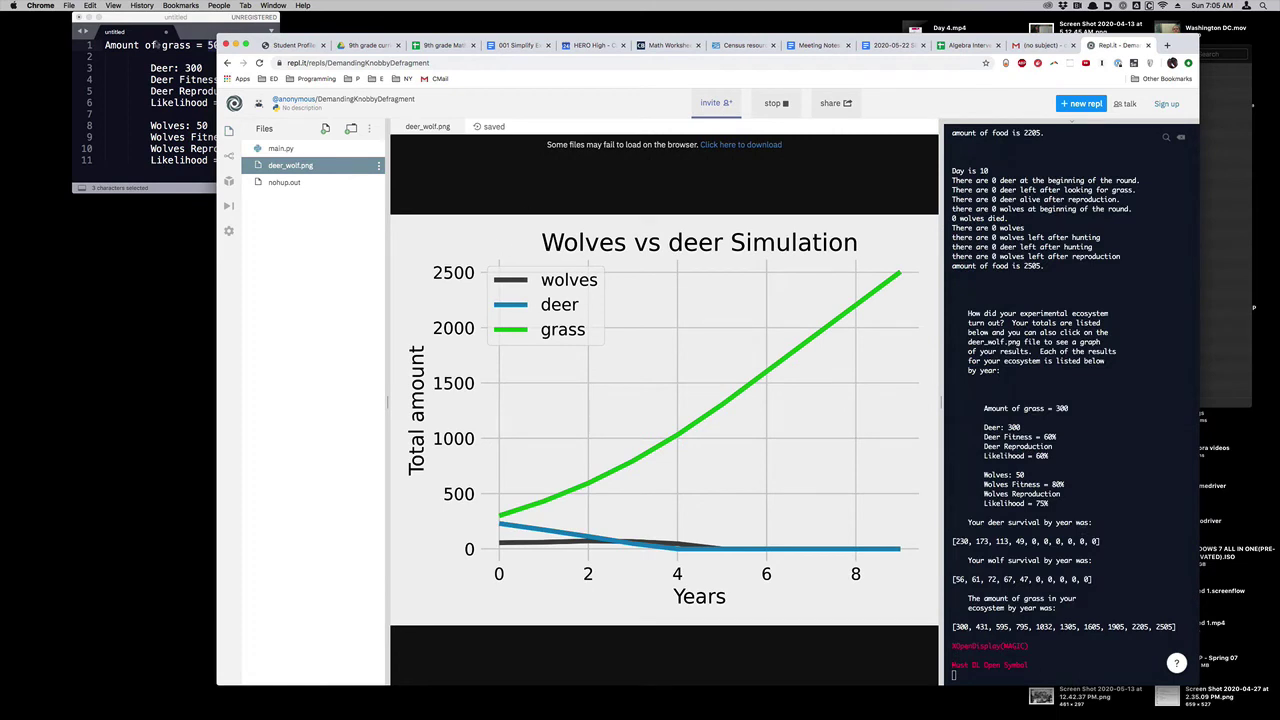
pyautogui.moveTo(235, 18); pyautogui.dragTo(205, 18)
pyautogui.moveTo(172, 193); pyautogui.dragTo(158, 406)
# Step: Copy the second run's parameter summary and paste it on a new line in the Sublime note
pyautogui.click(1069, 521)
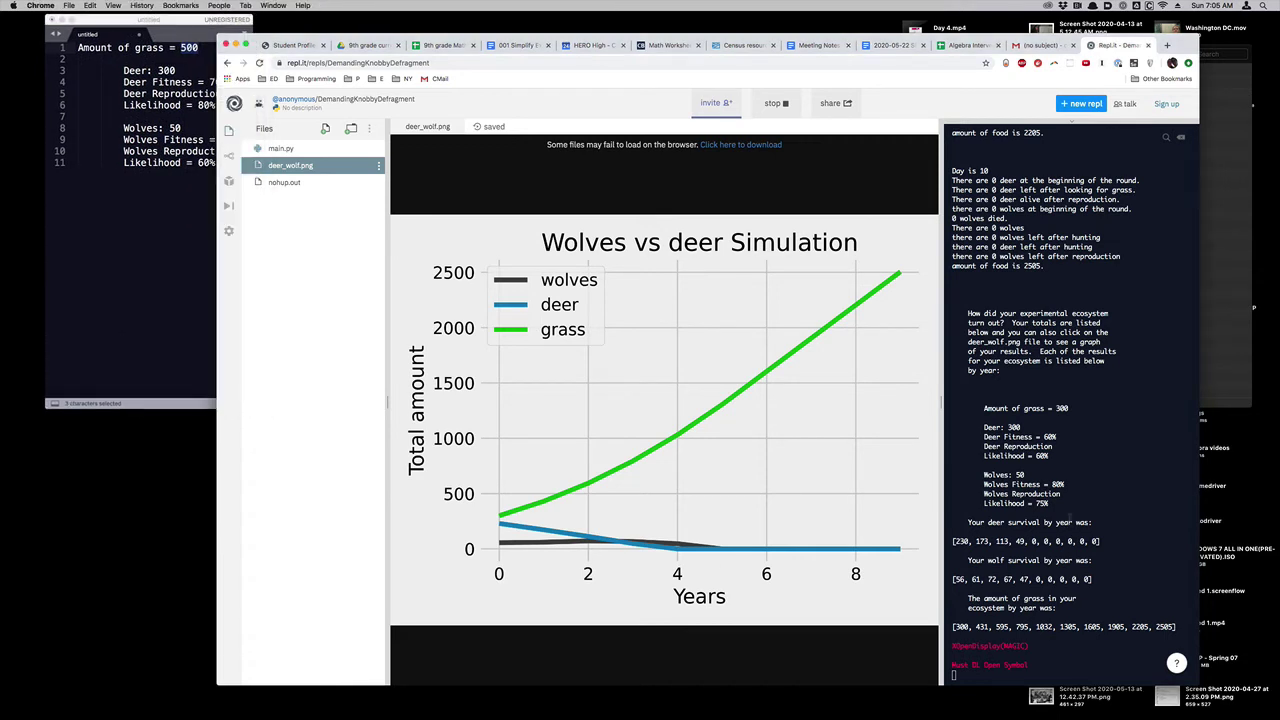
pyautogui.moveTo(1061, 503); pyautogui.dragTo(982, 408)
pyautogui.press('super+c')
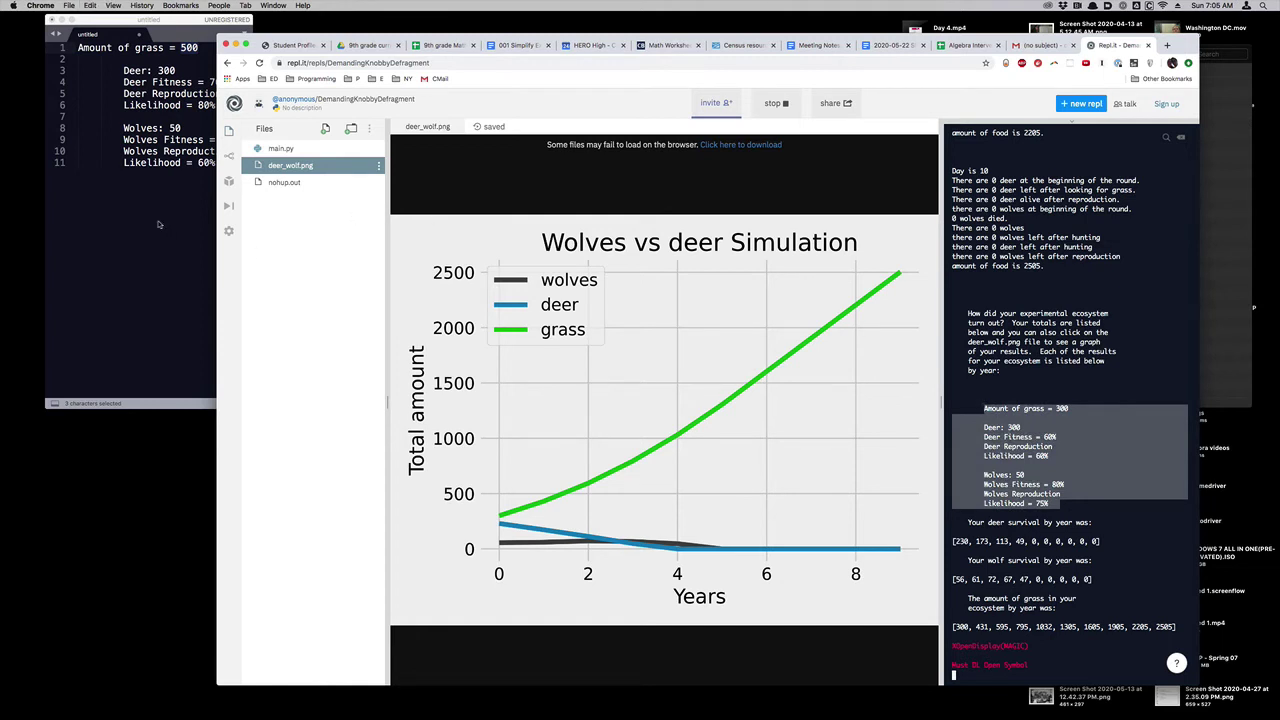
pyautogui.click(162, 186)
pyautogui.click(220, 164)
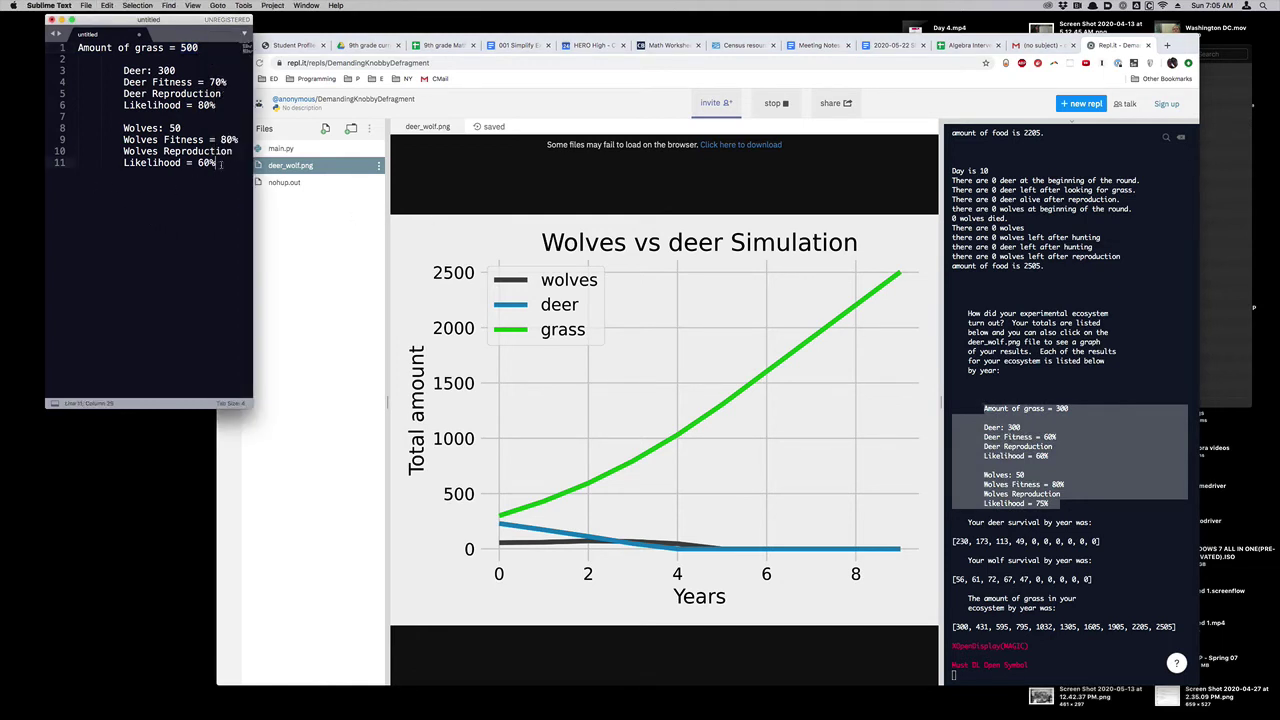
pyautogui.press('Return')
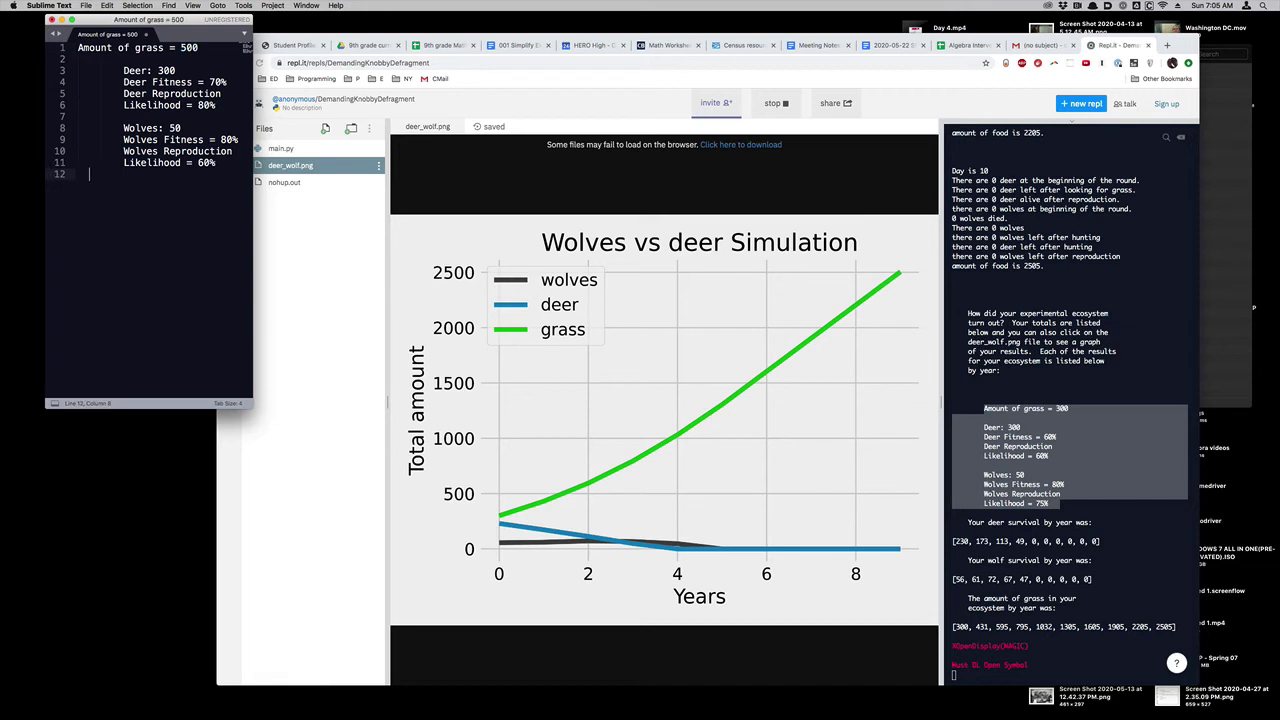
pyautogui.press('super+v')
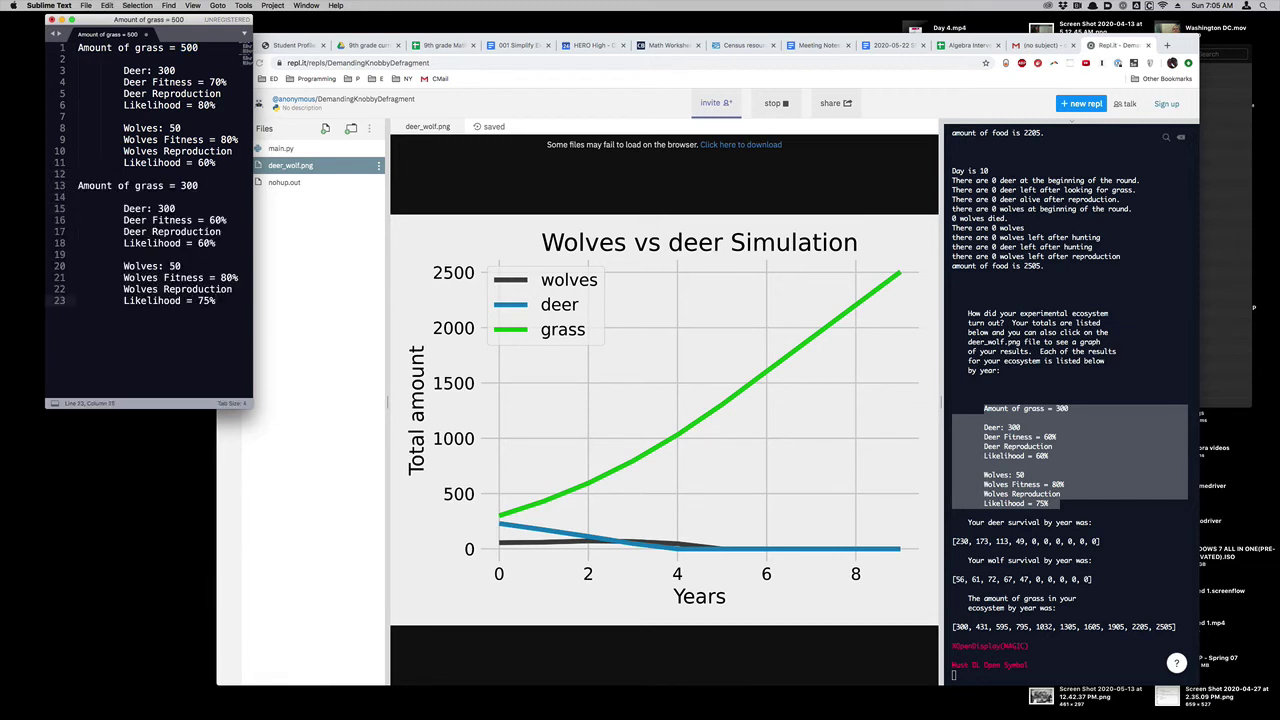
pyautogui.click(480, 67)
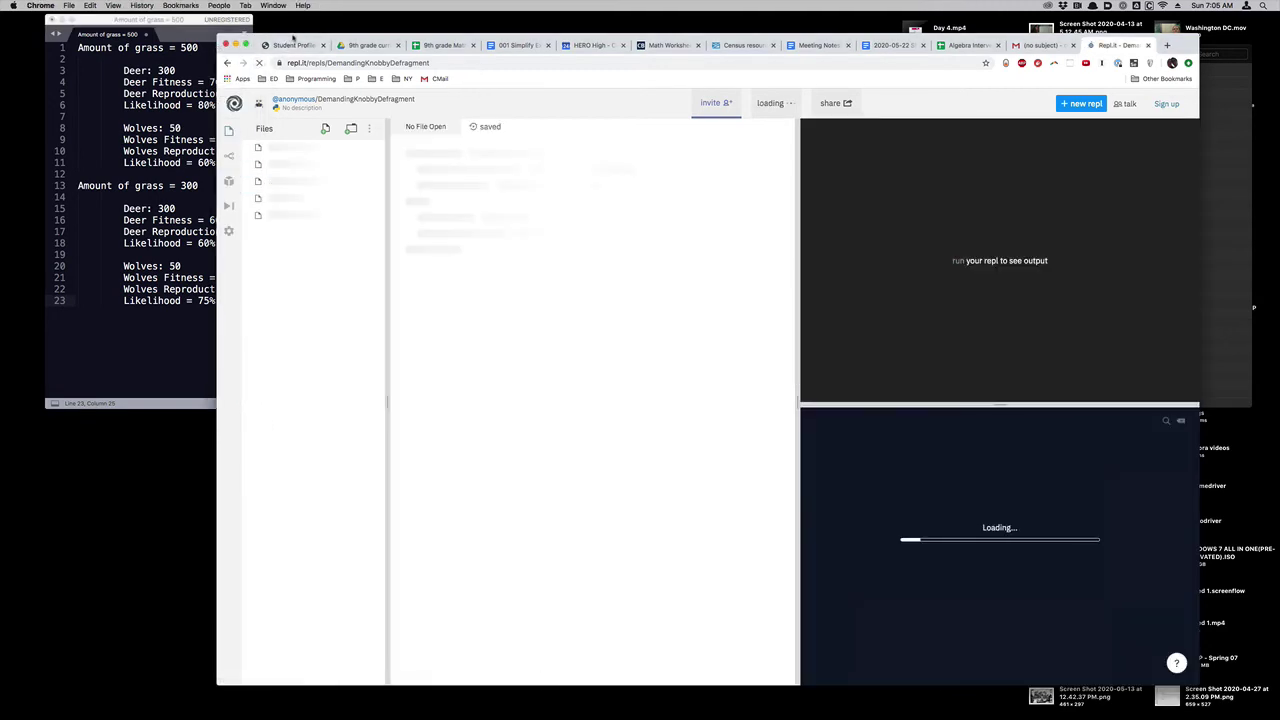
# Step: Enter 600 starting grass, 600 yearly growth, and 1000 deer at 60 fitness and 60 reproduction
pyautogui.moveTo(293, 37); pyautogui.dragTo(347, 6)
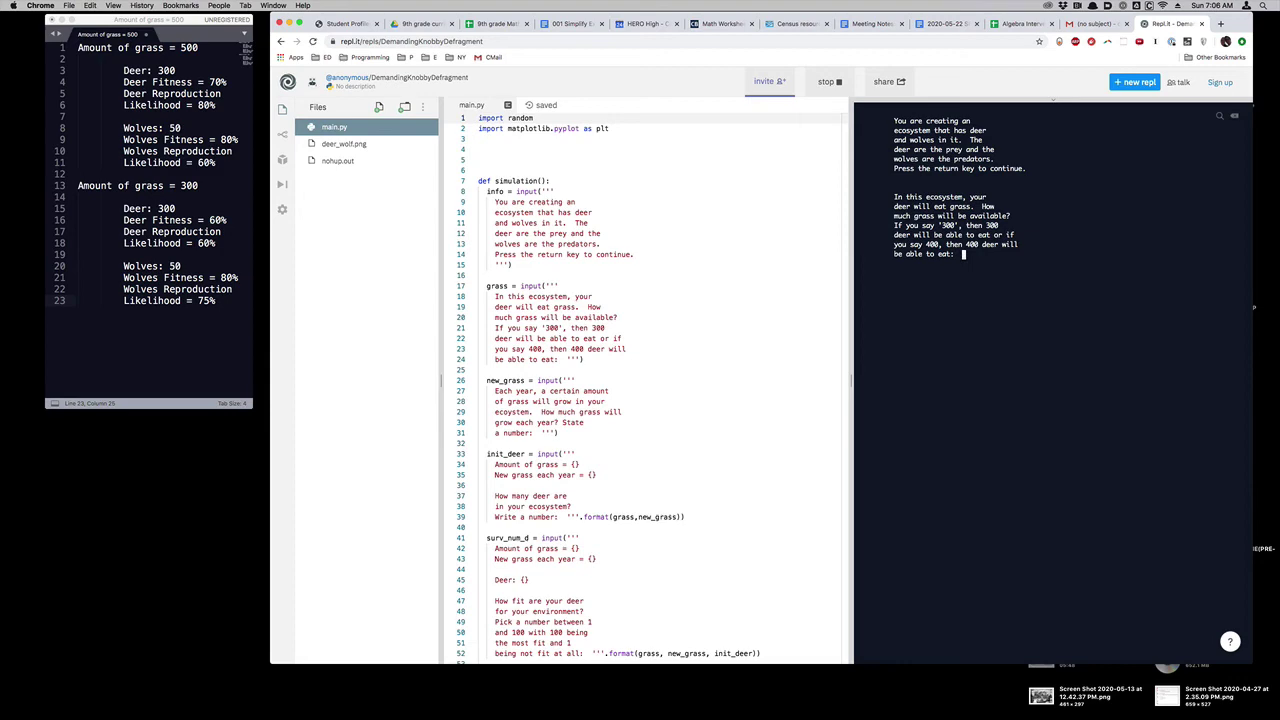
pyautogui.write('600')
pyautogui.press('Return')
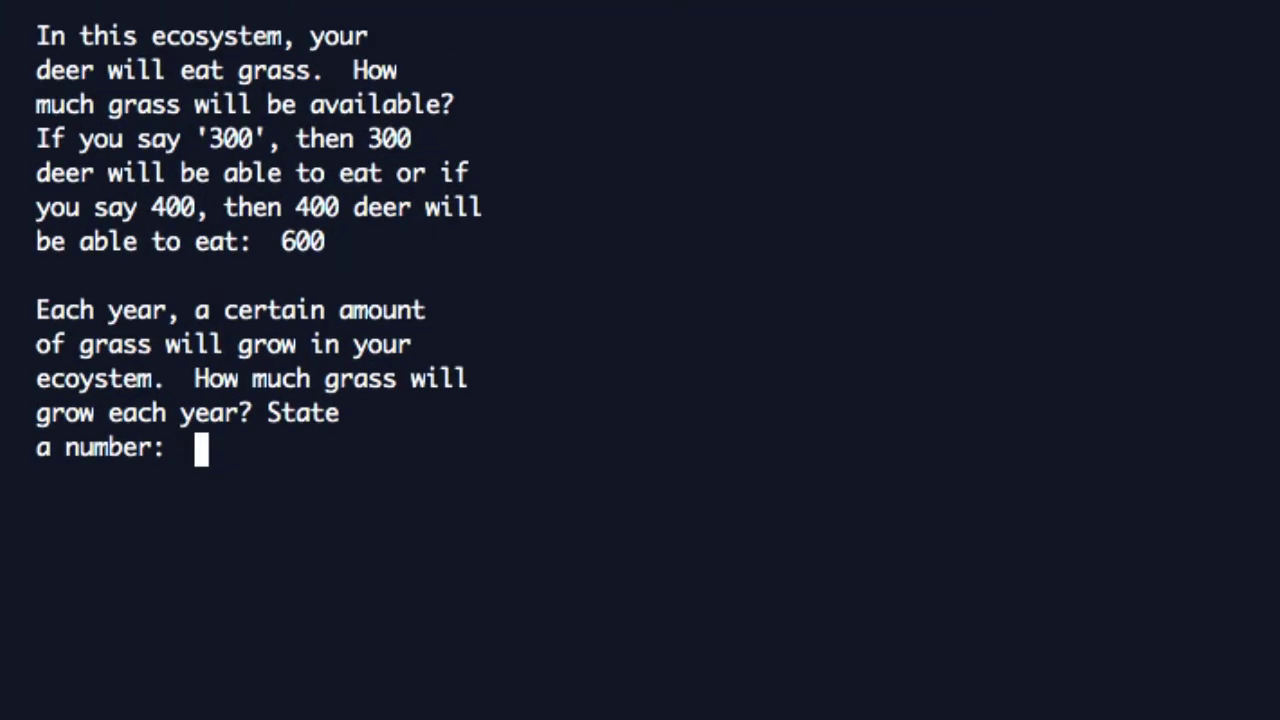
pyautogui.write('600')
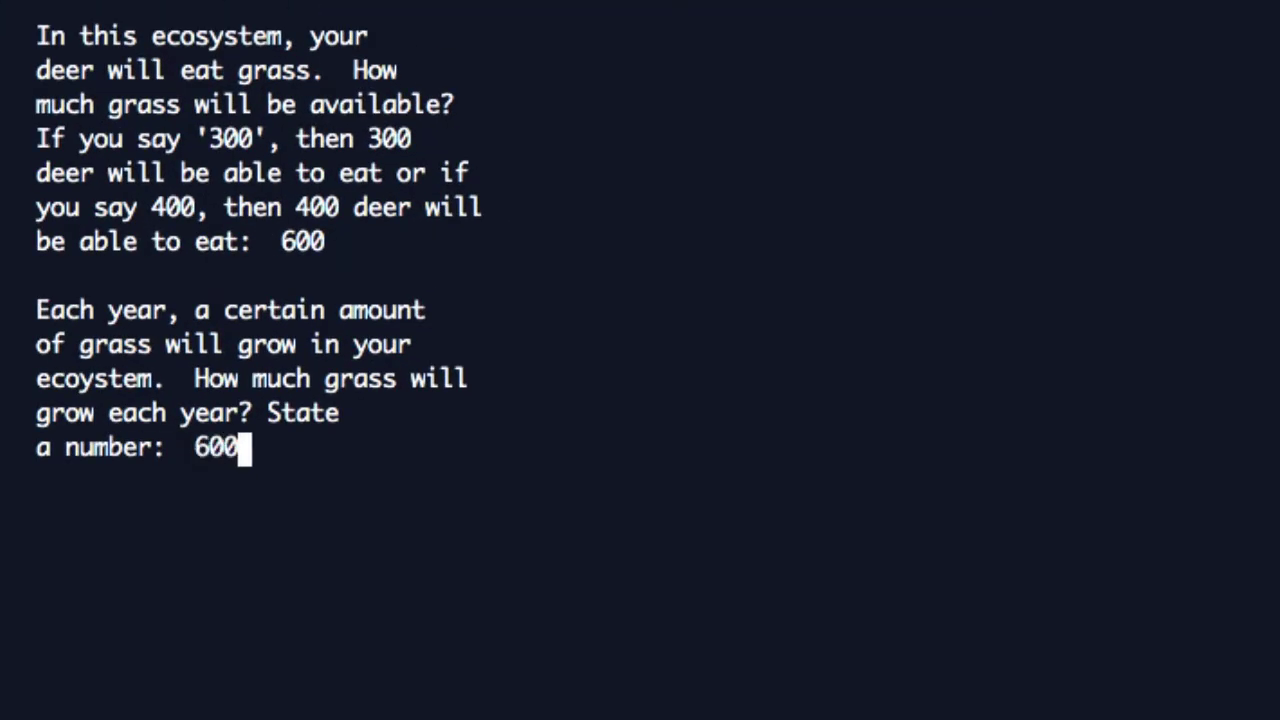
pyautogui.press('Return')
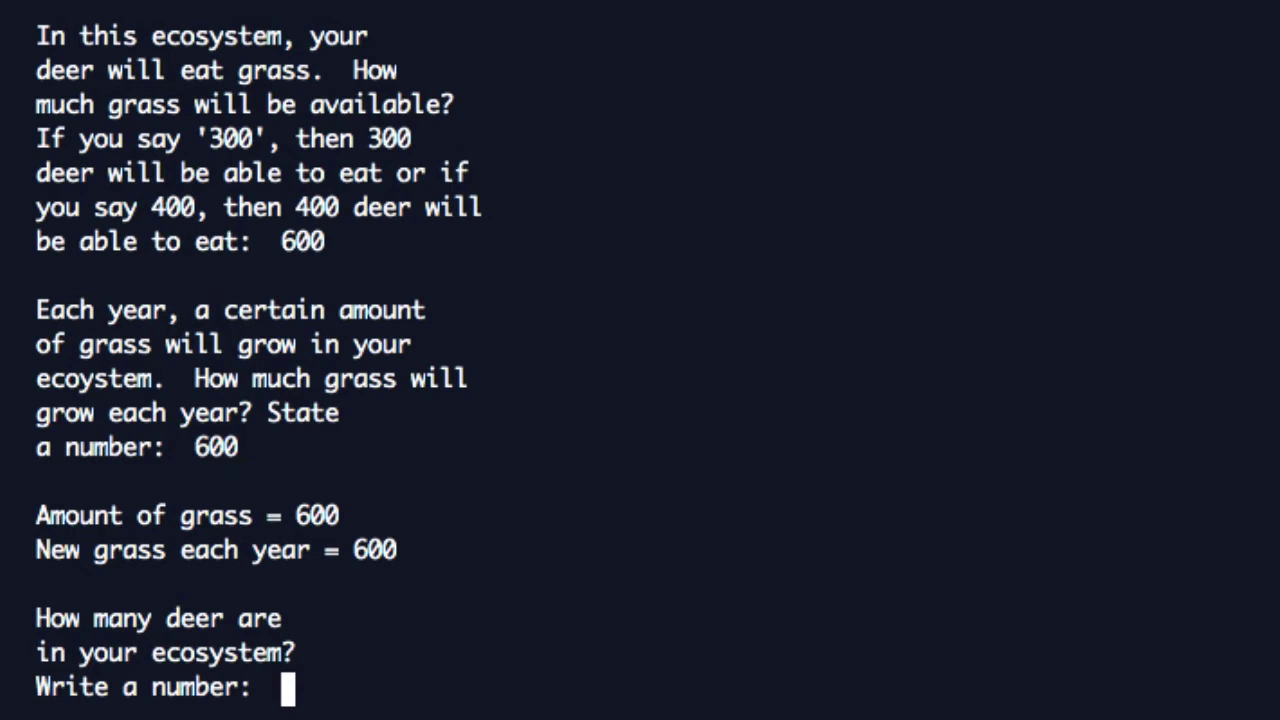
pyautogui.write('1000')
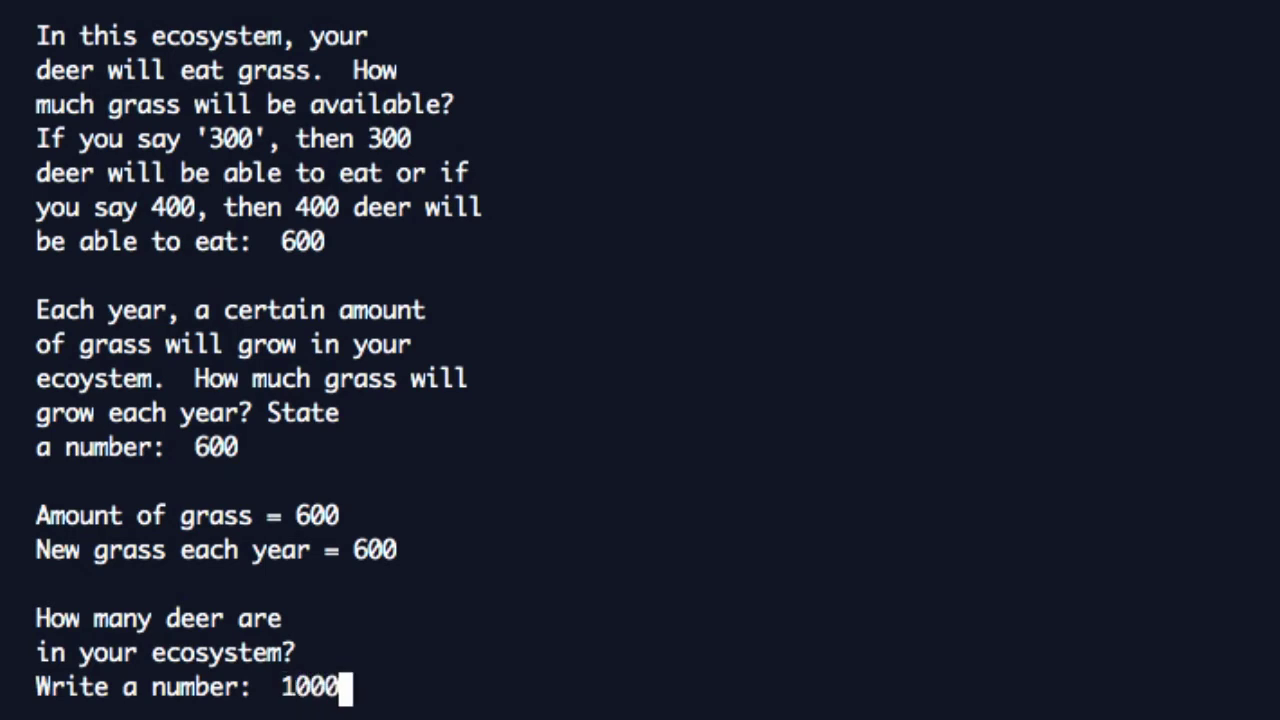
pyautogui.press('Return')
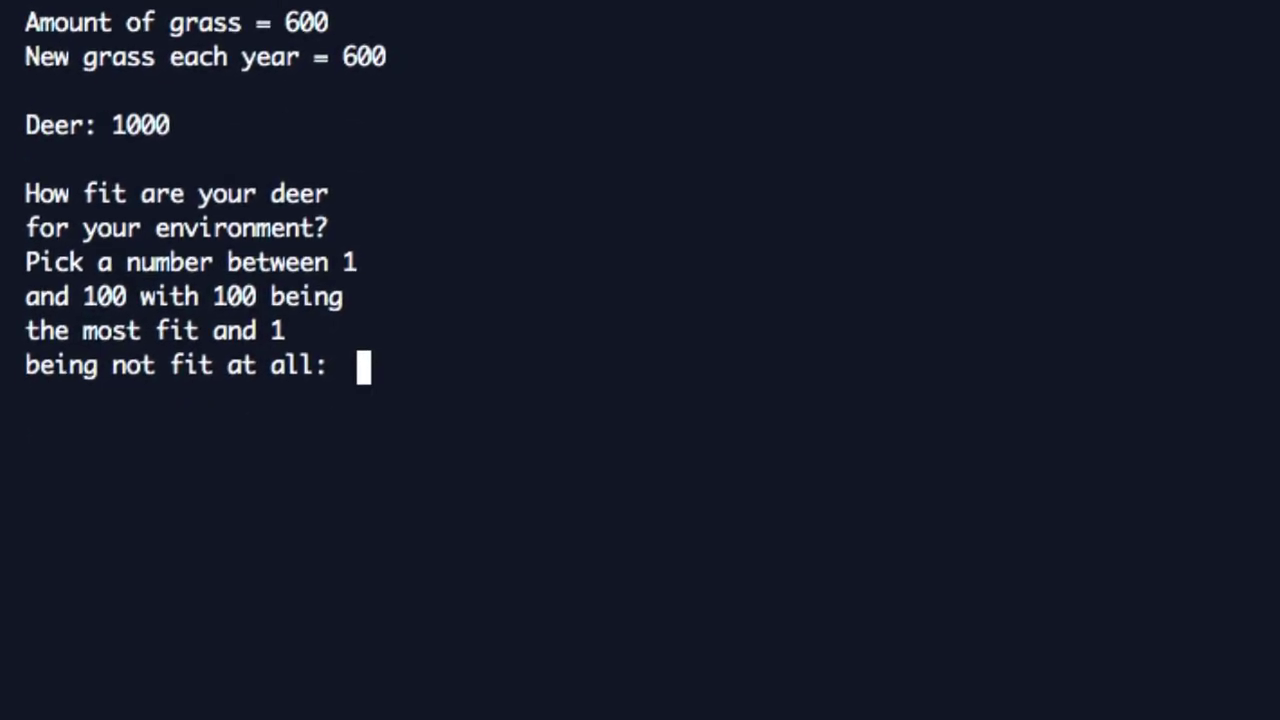
pyautogui.write('60')
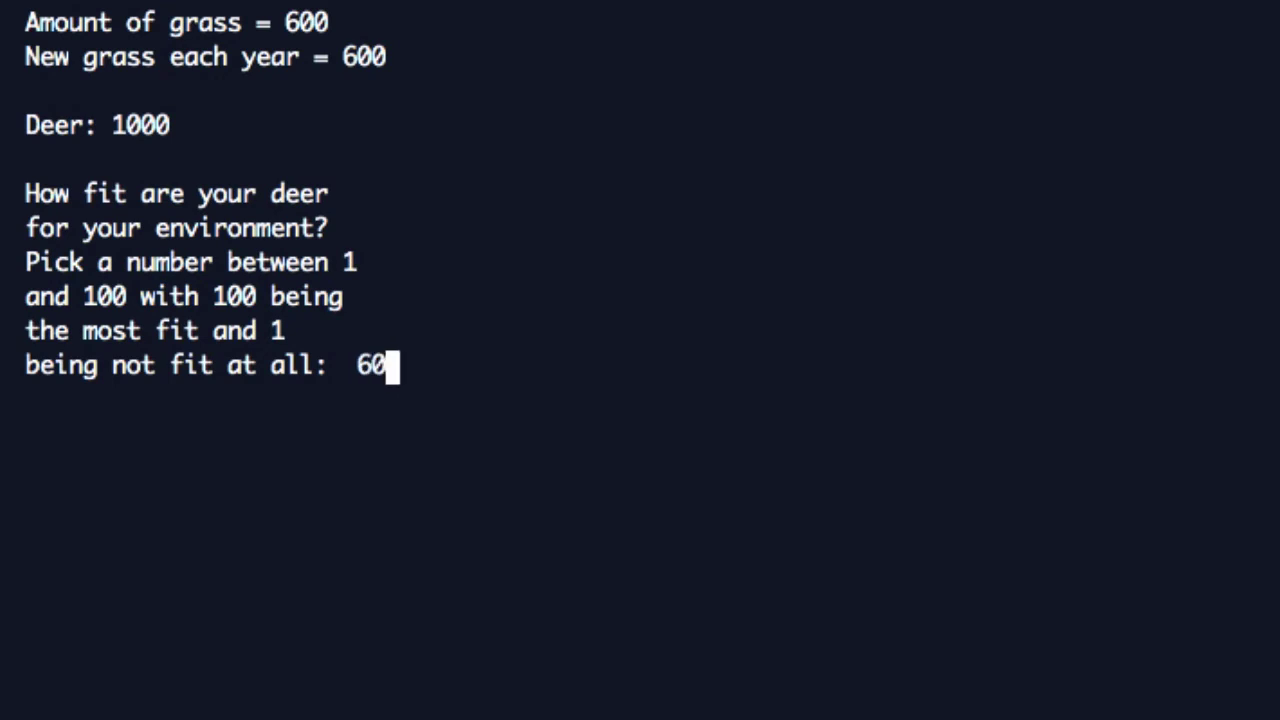
pyautogui.press('Return')
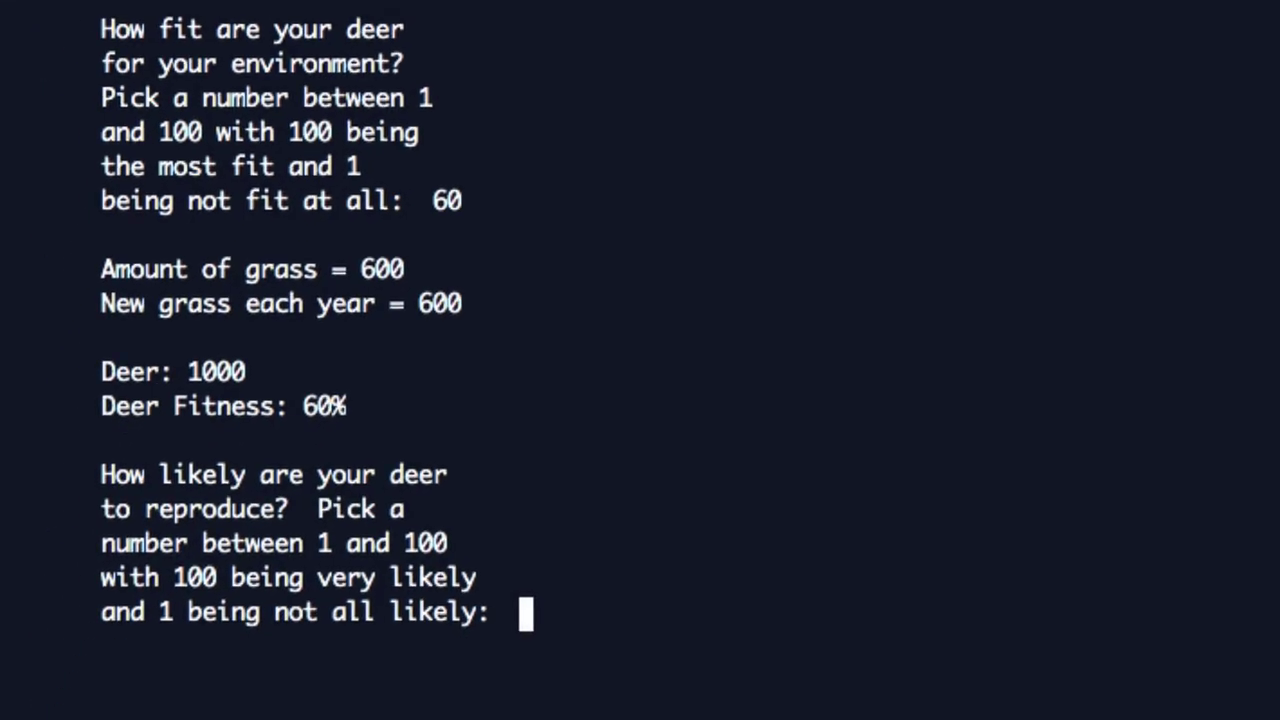
pyautogui.write('60')
pyautogui.press('Return')
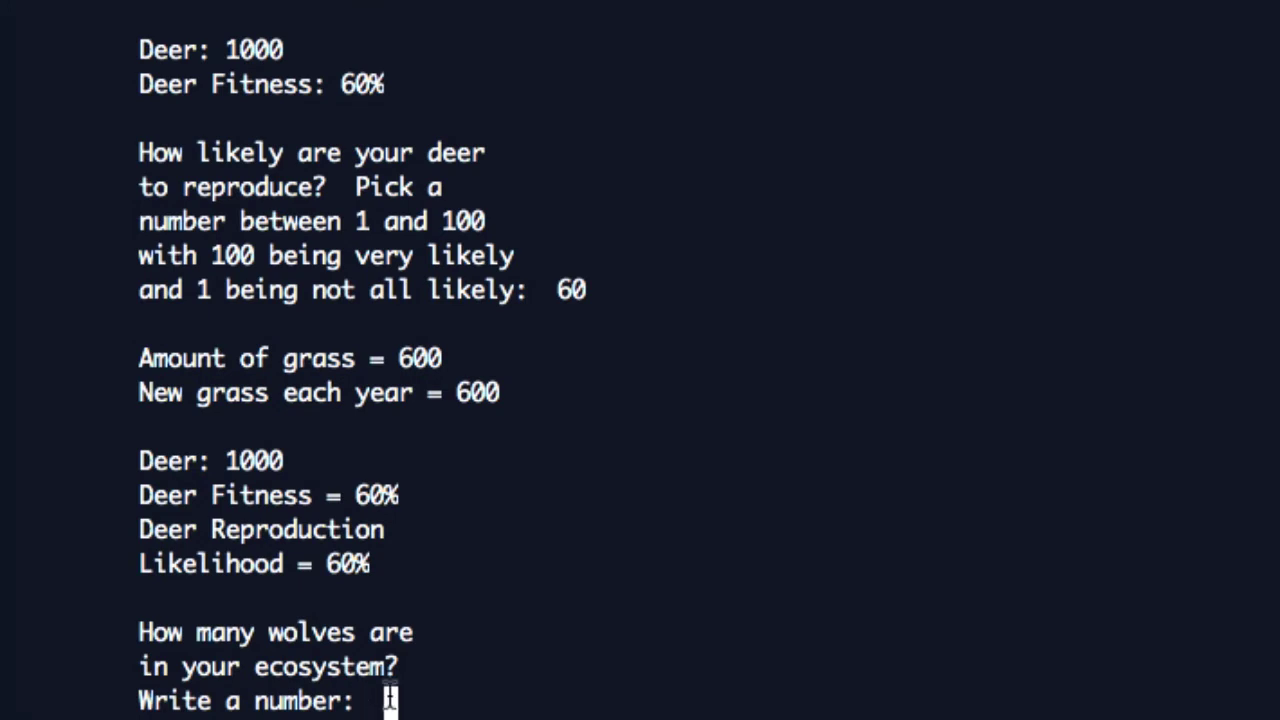
# Step: Enter 100 wolves with fitness 80 and reproduction 80, then run the simulation
pyautogui.write('100')
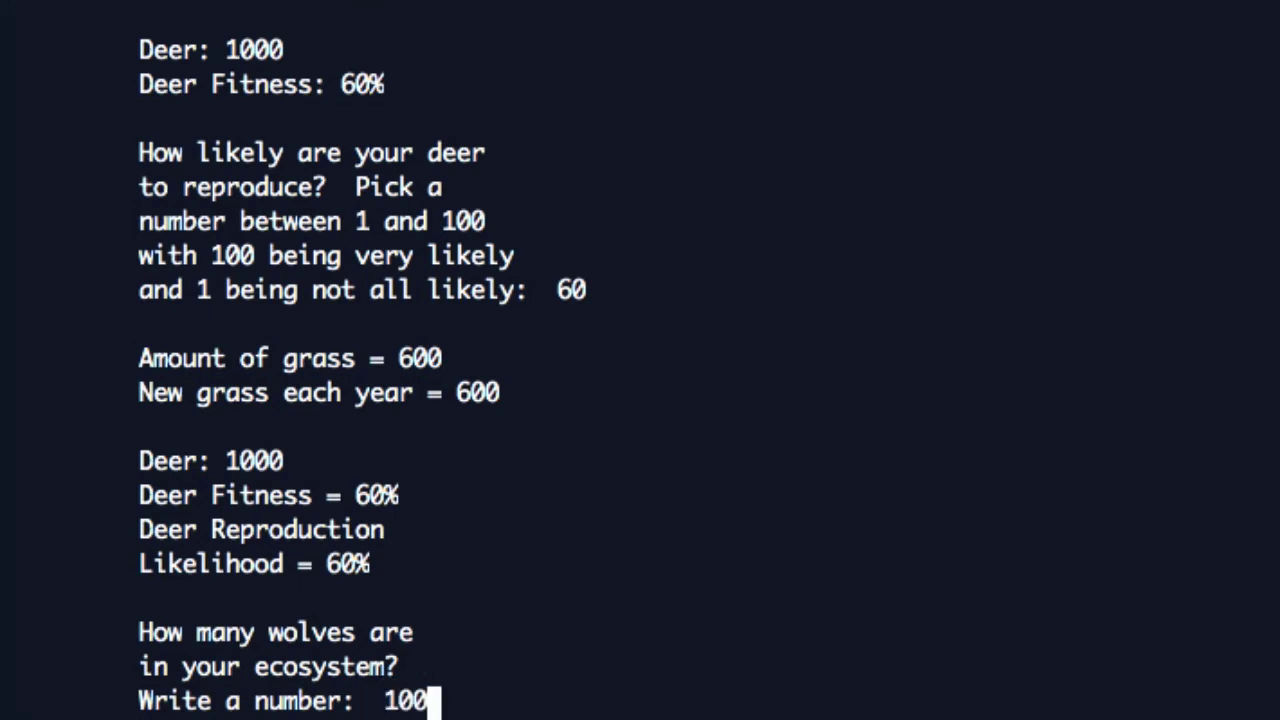
pyautogui.press('Return')
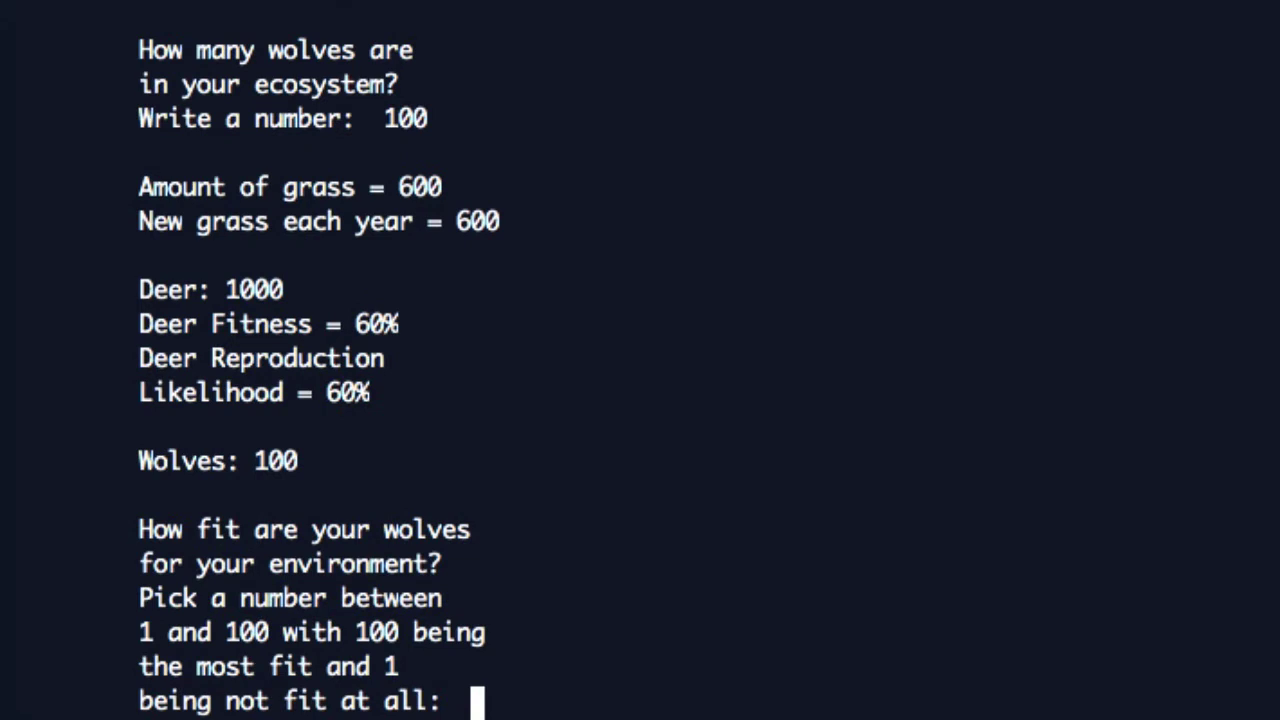
pyautogui.write('80')
pyautogui.press('Return')
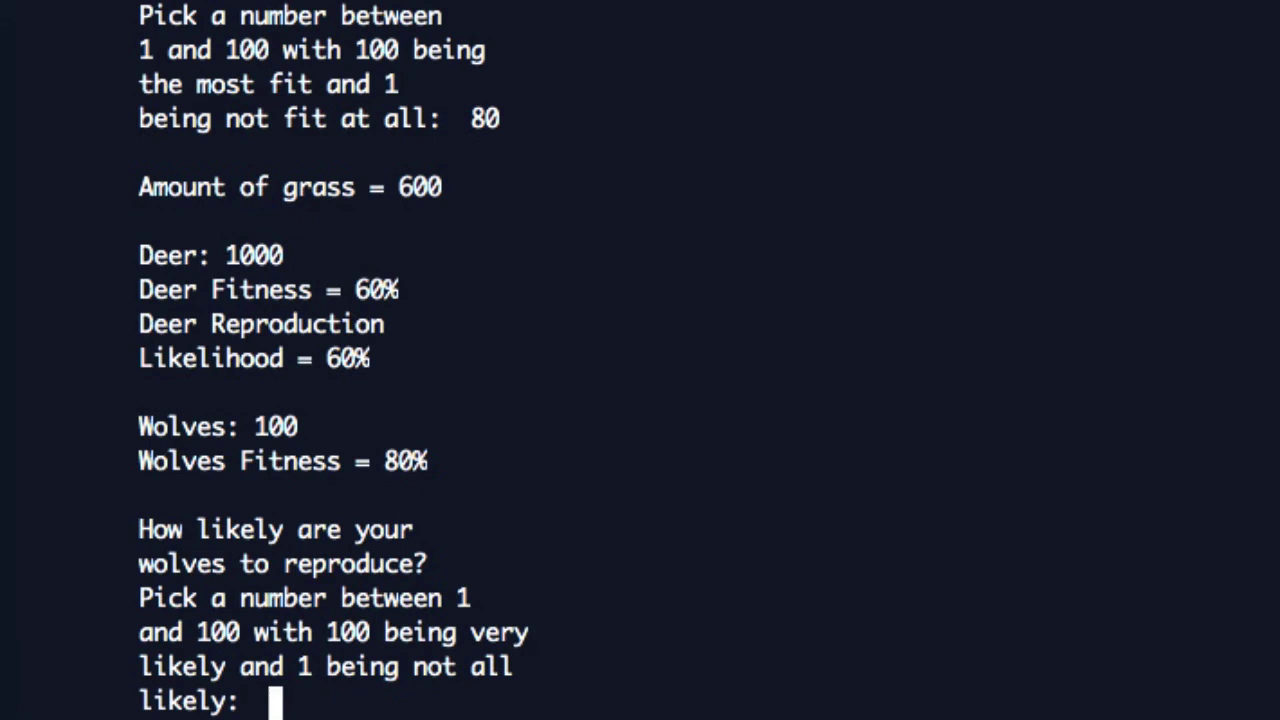
pyautogui.write('80')
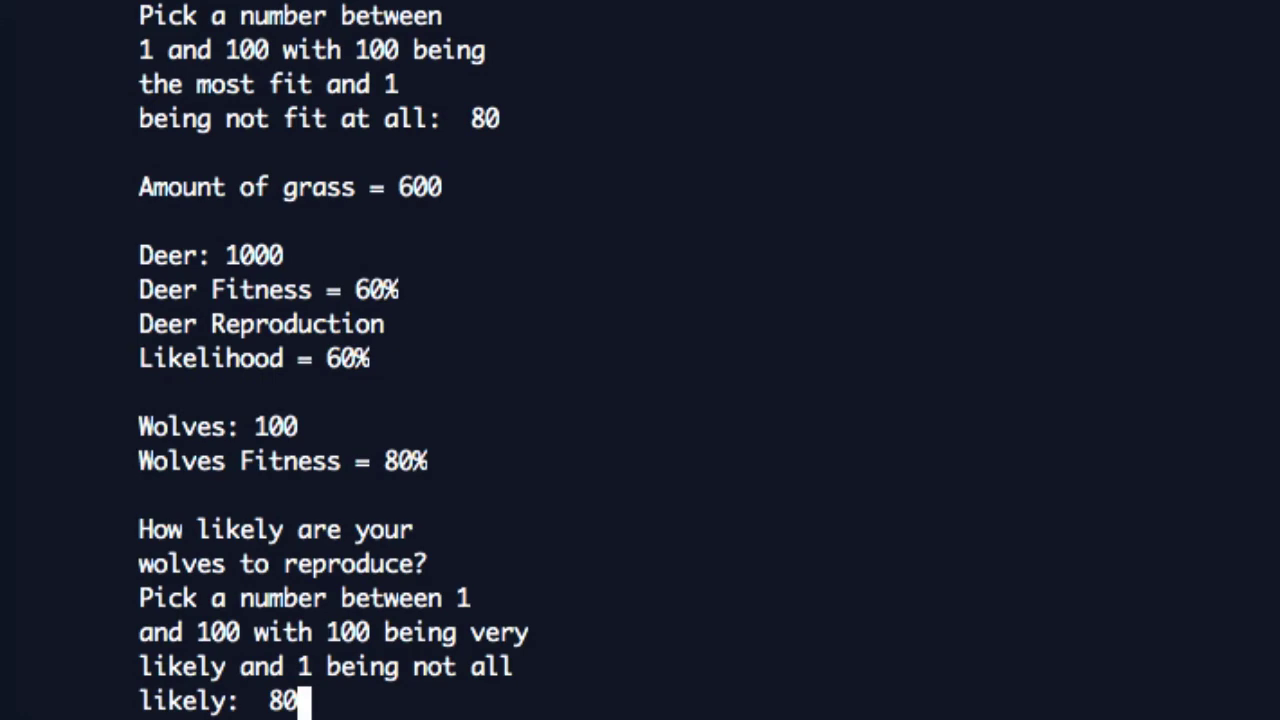
pyautogui.press('Return')
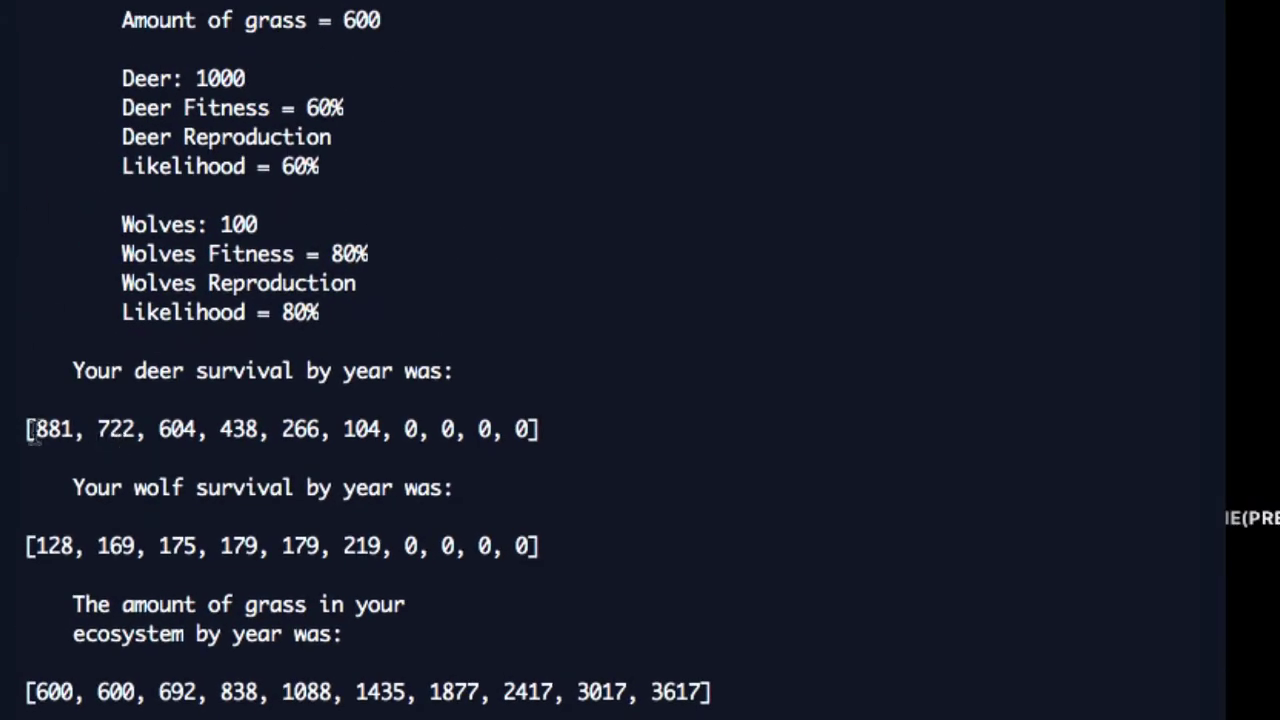
pyautogui.moveTo(32, 430); pyautogui.dragTo(360, 430)
pyautogui.doubleClick(361, 430)
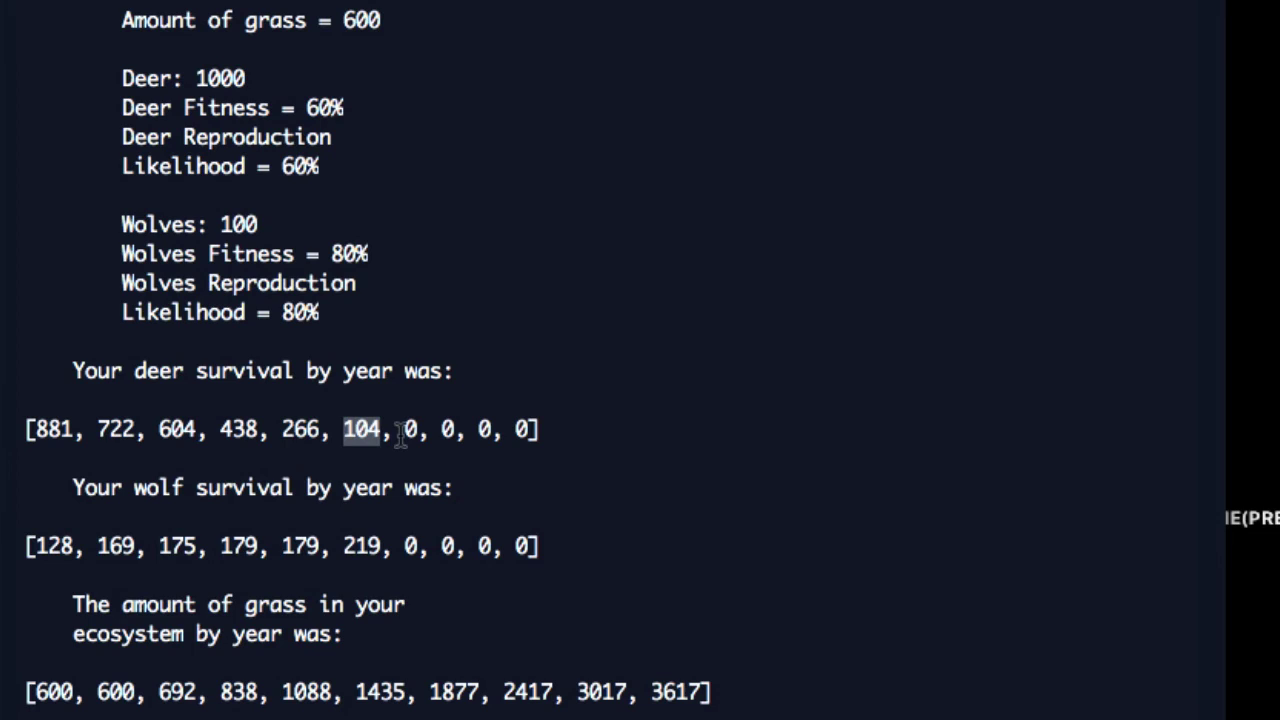
pyautogui.moveTo(404, 430); pyautogui.dragTo(545, 432)
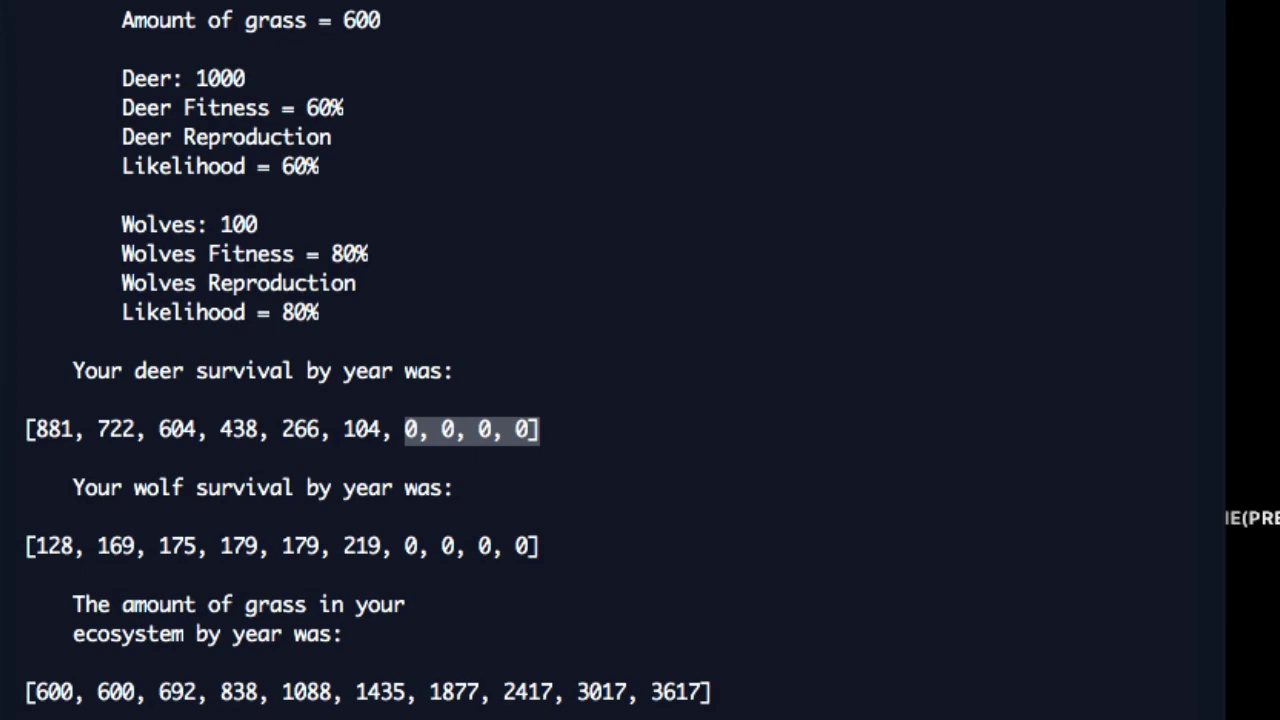
# Step: Restart the program and enter 500 grass, 500 growth, and 1000 deer at 90 fitness and 90 reproduction
pyautogui.hotkey('ctrl', 'Return')
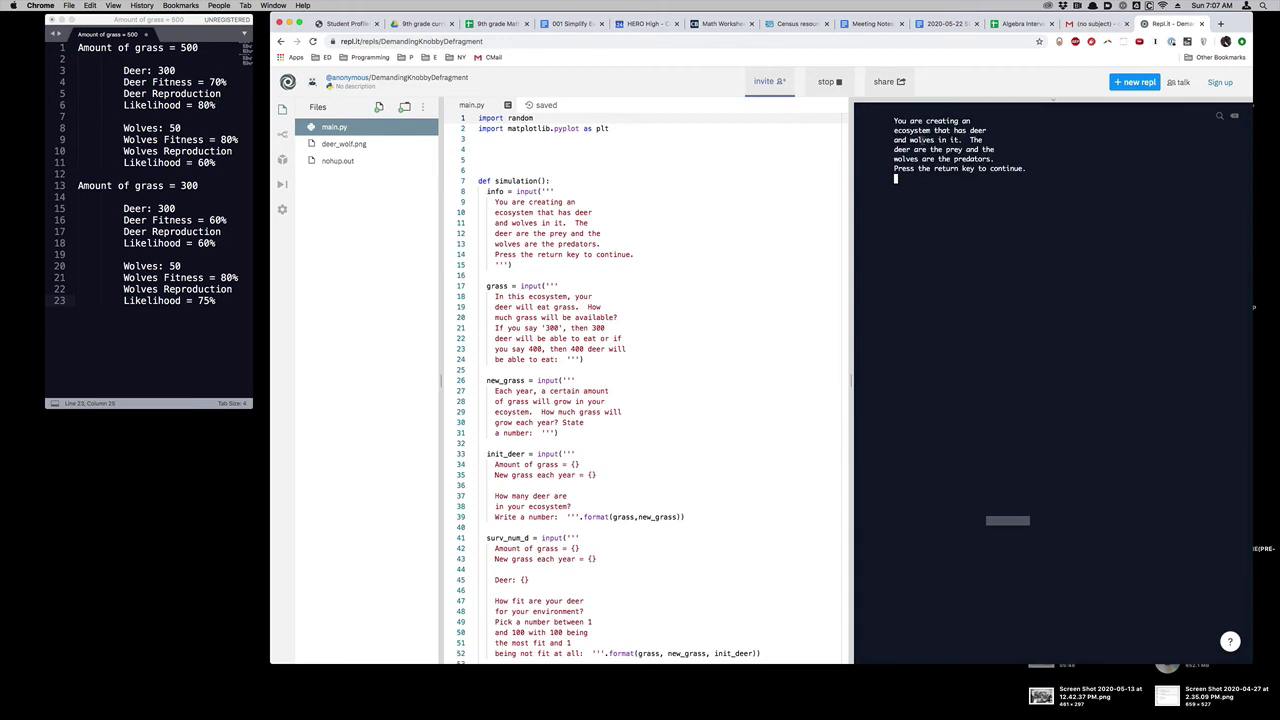
pyautogui.press('Return')
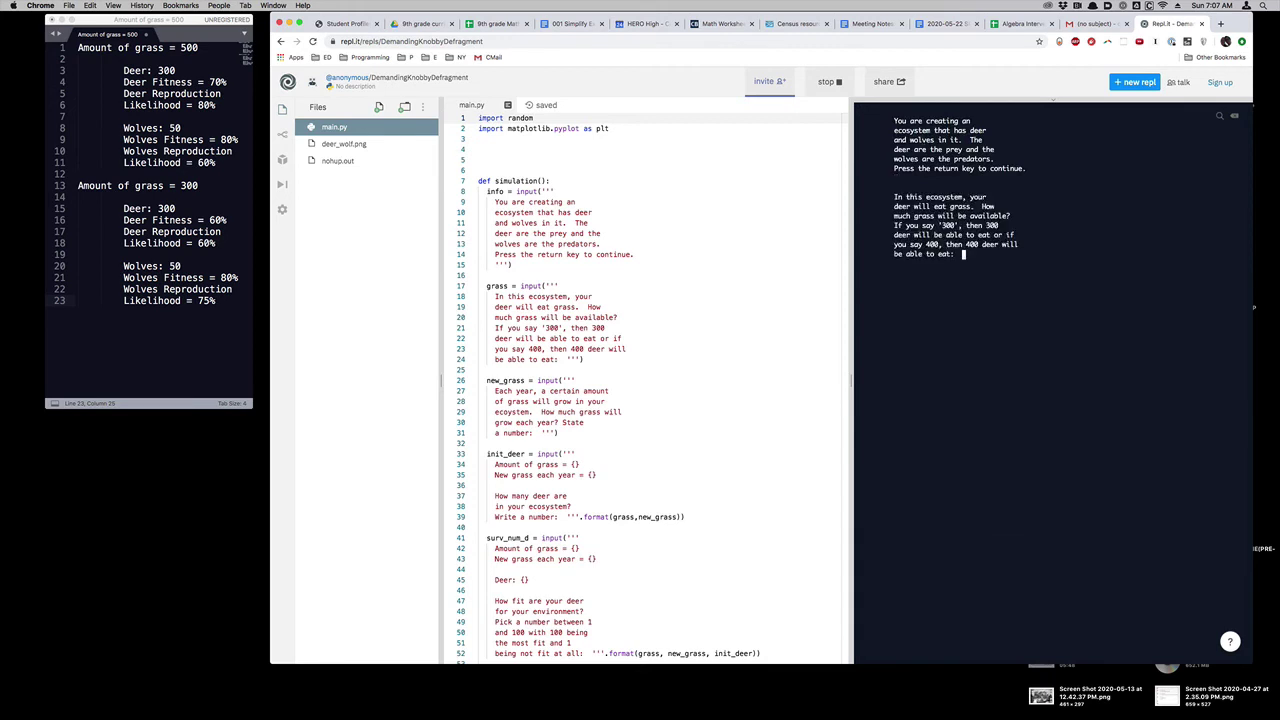
pyautogui.write('500')
pyautogui.press('Return')
pyautogui.write('500')
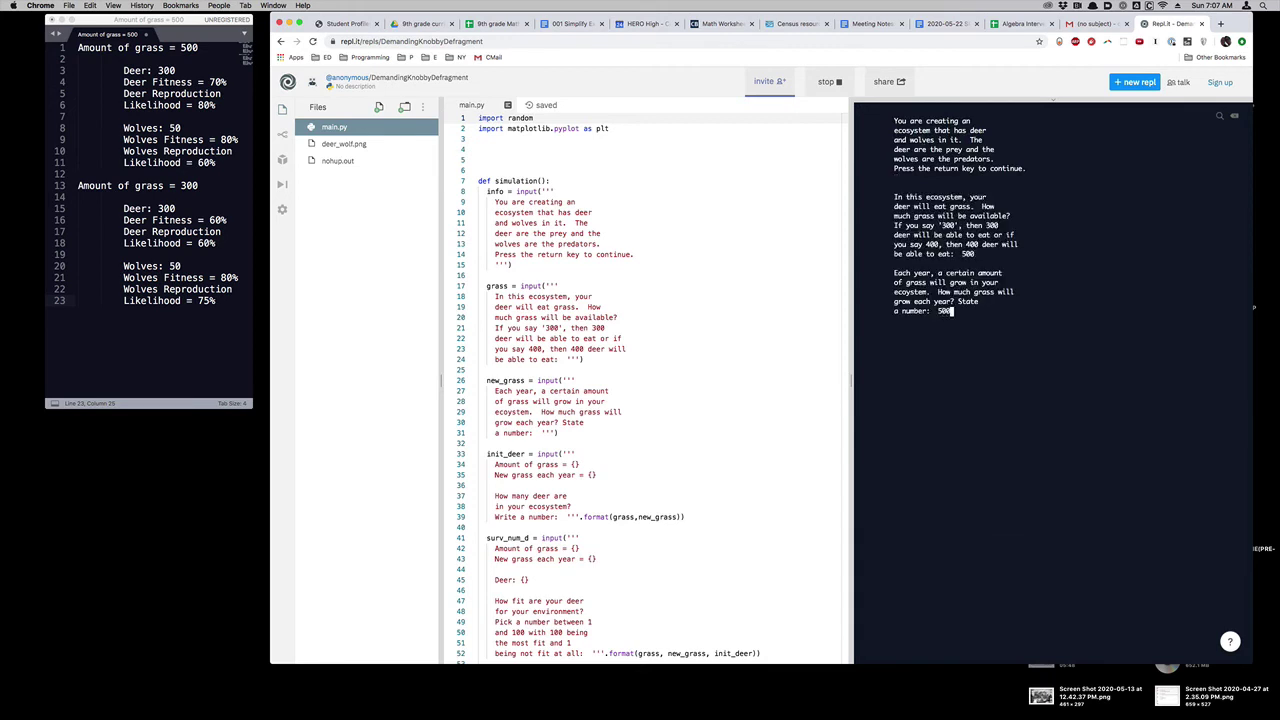
pyautogui.press('Return')
pyautogui.write('1000')
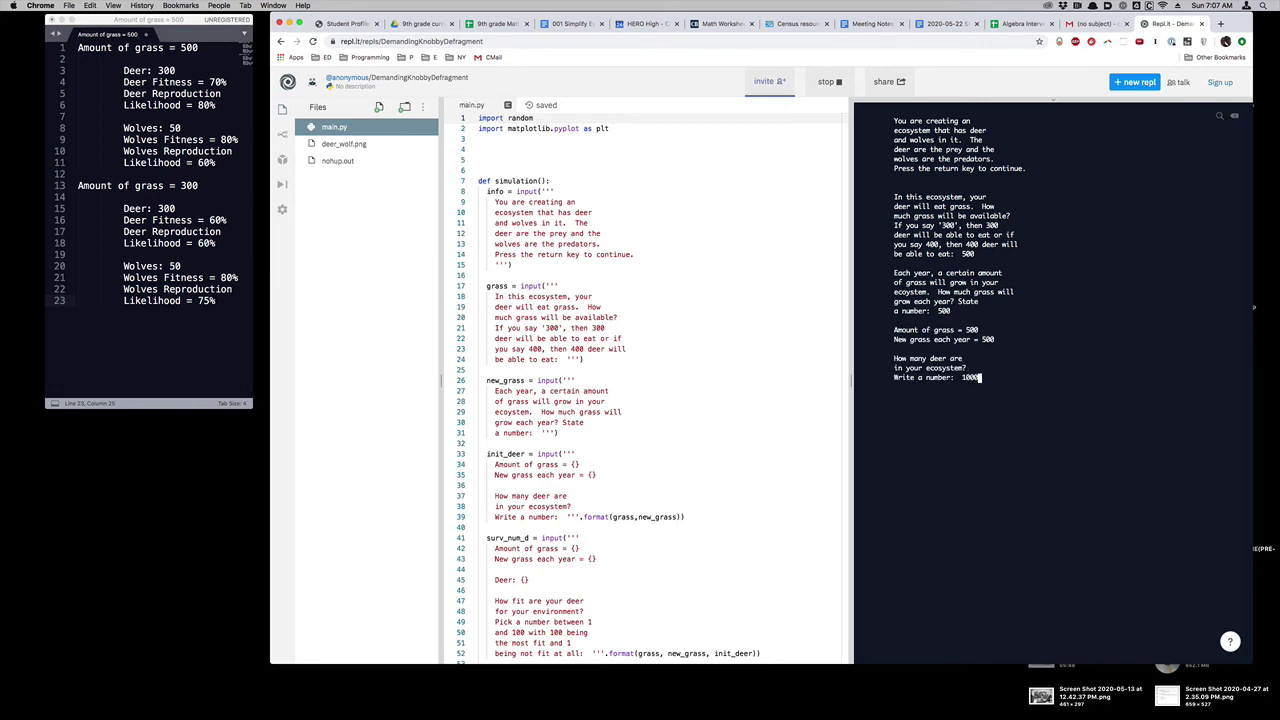
pyautogui.press('Return')
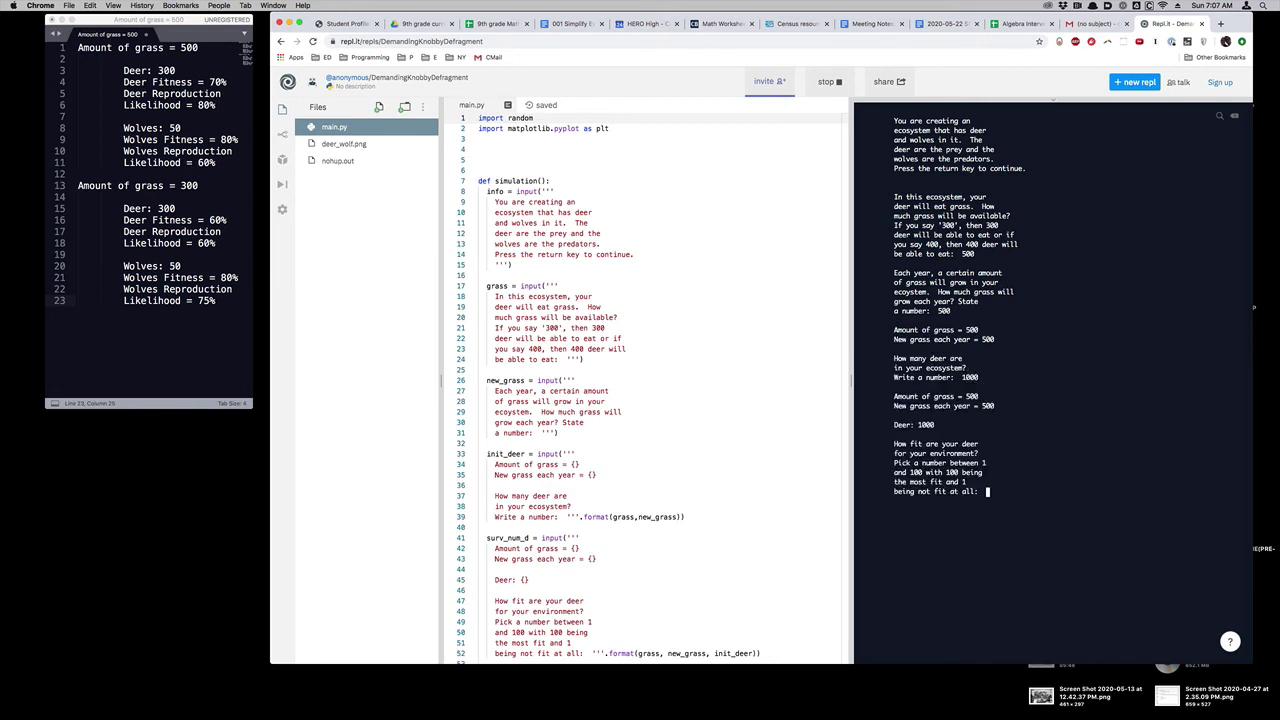
pyautogui.write('90')
pyautogui.press('Return')
pyautogui.write('90')
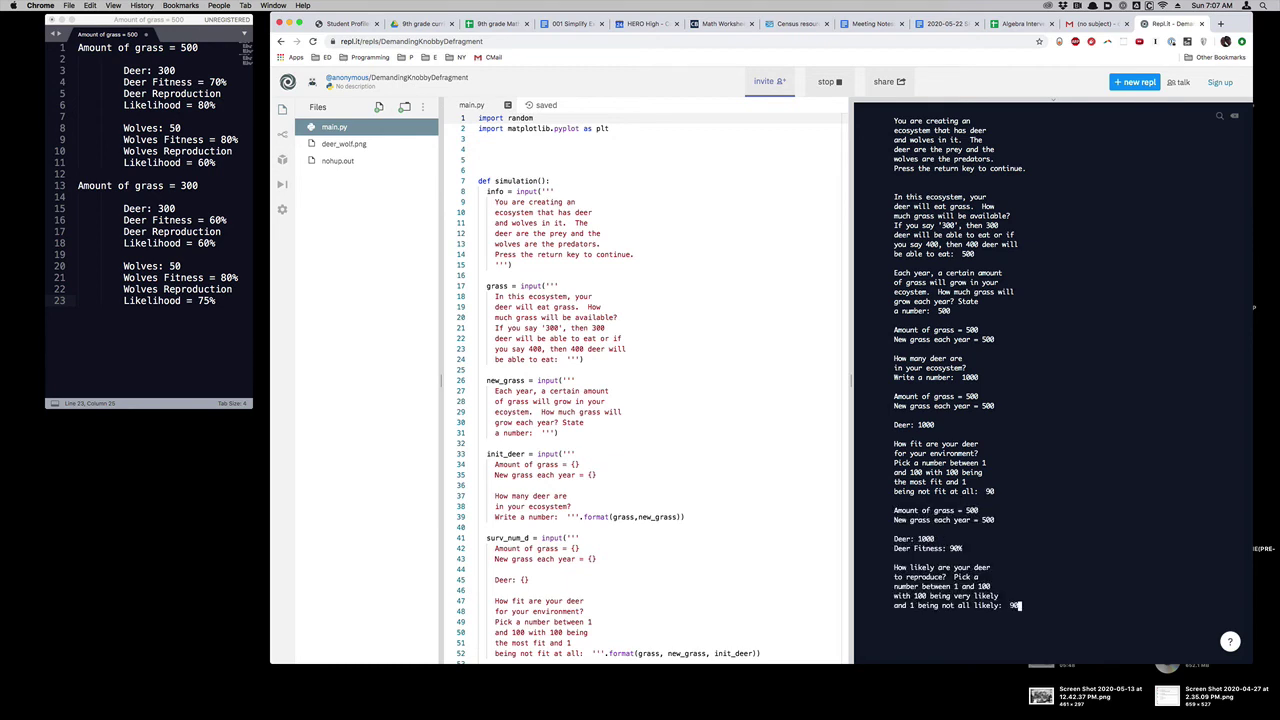
pyautogui.press('Return')
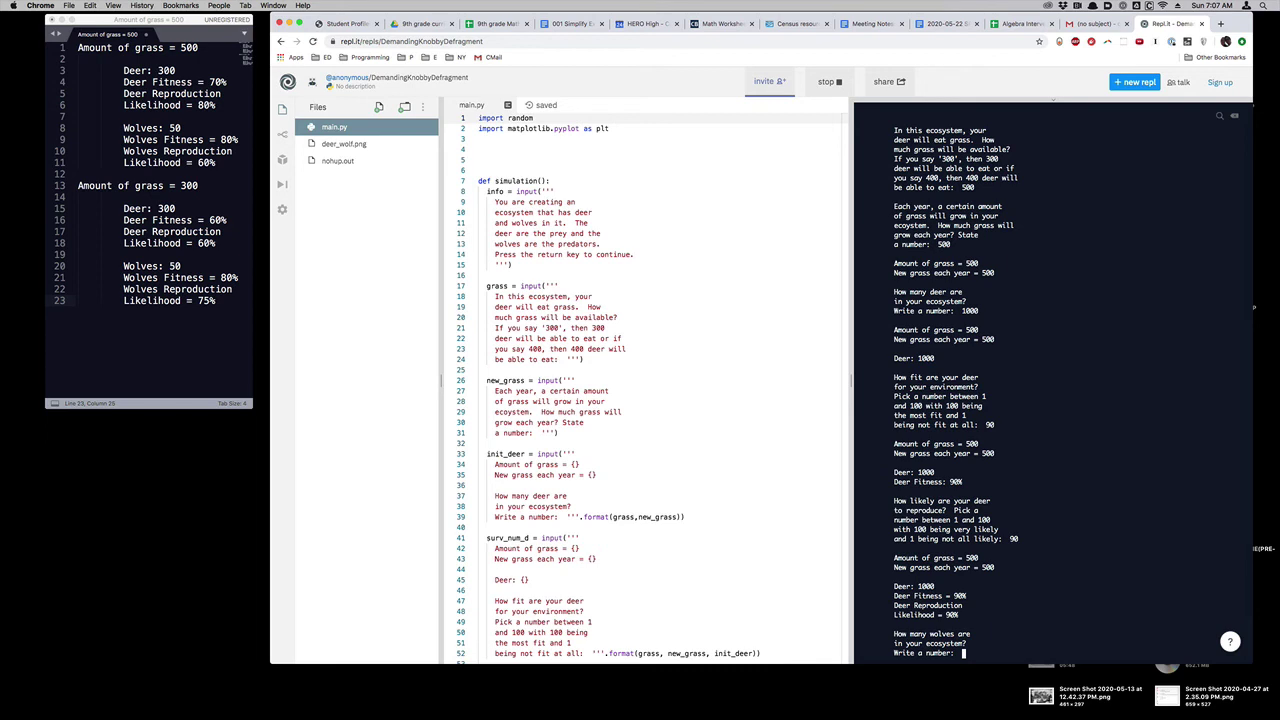
# Step: Correct the wolf count to 100, set wolf fitness and reproduction to 80, and run
pyautogui.write('100')
pyautogui.press('Return')
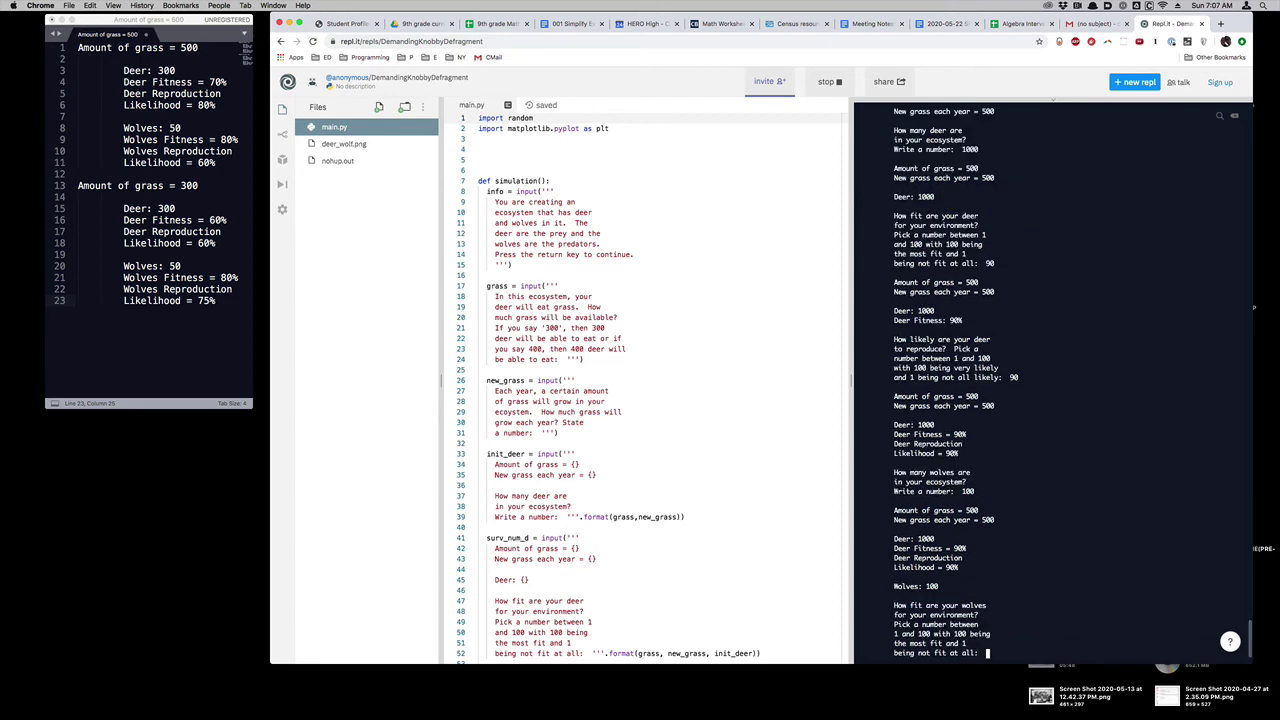
pyautogui.write('80')
pyautogui.press('Return')
pyautogui.write('80')
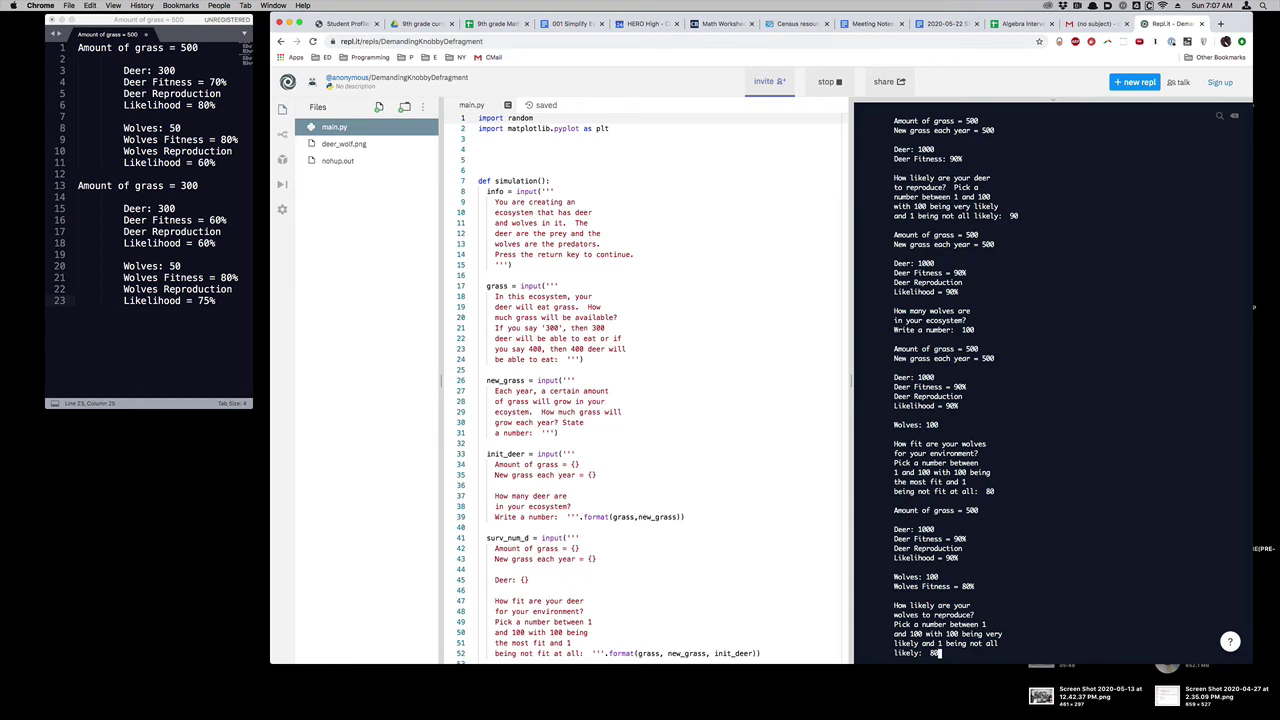
pyautogui.press('Return')
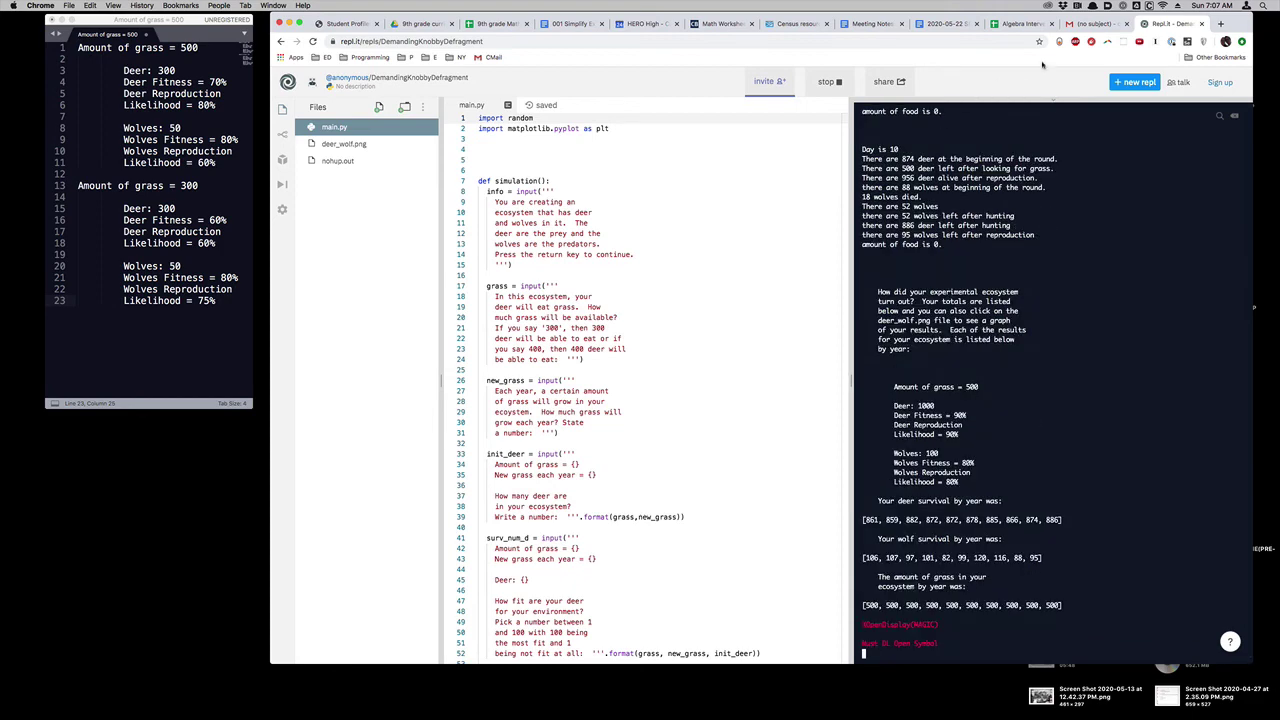
# Step: Open deer_wolf.png to view the stable populations and select this run's parameter summary
pyautogui.click(376, 148)
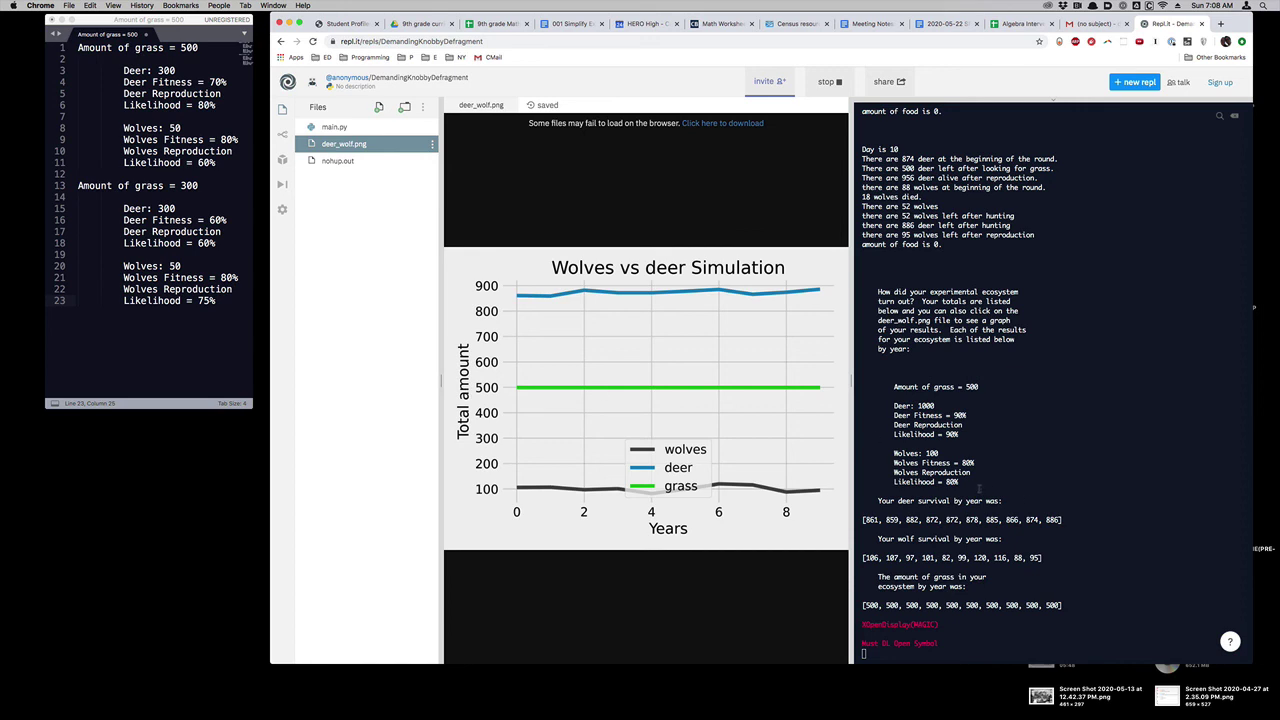
pyautogui.moveTo(972, 486); pyautogui.dragTo(888, 388)
pyautogui.press('super+c')
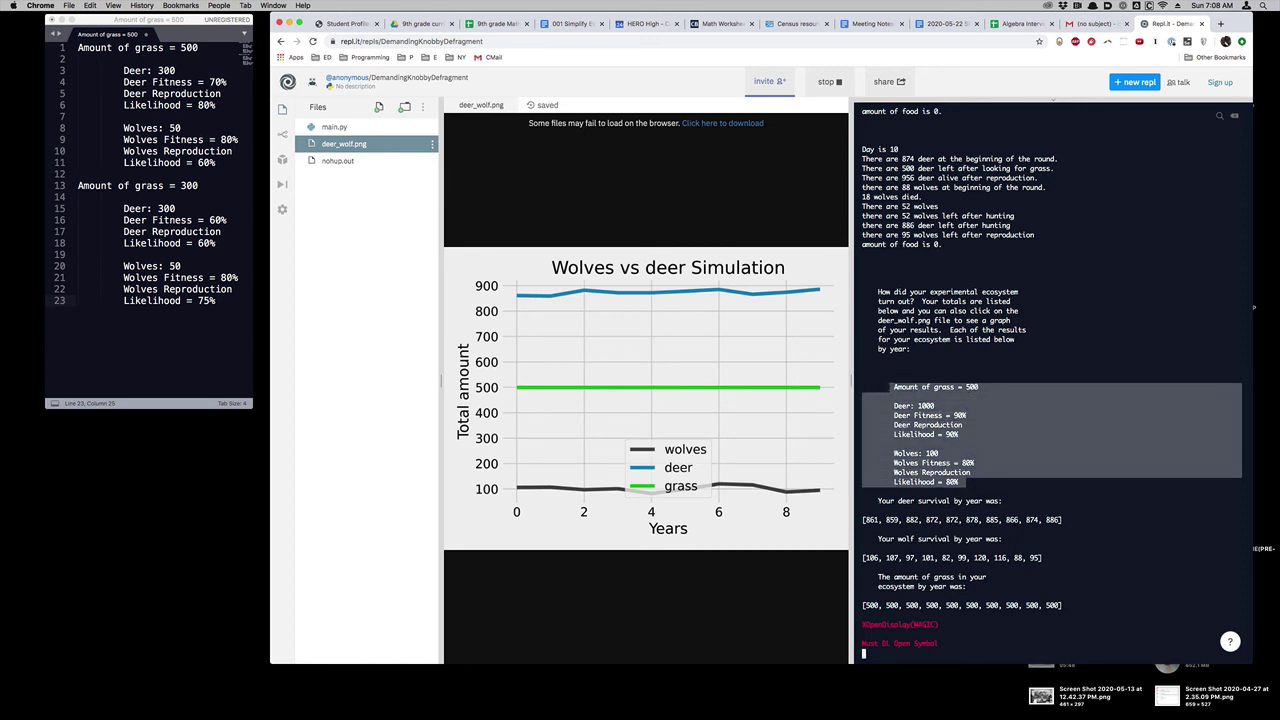
# Step: Paste the fourth run's parameters (grass 500, deer 1000 at 90%/90%, wolves 100 at 80%/80%) below the last note entry
pyautogui.click(212, 304)
pyautogui.press('Return')
pyautogui.press('BackSpace')
pyautogui.press('BackSpace')
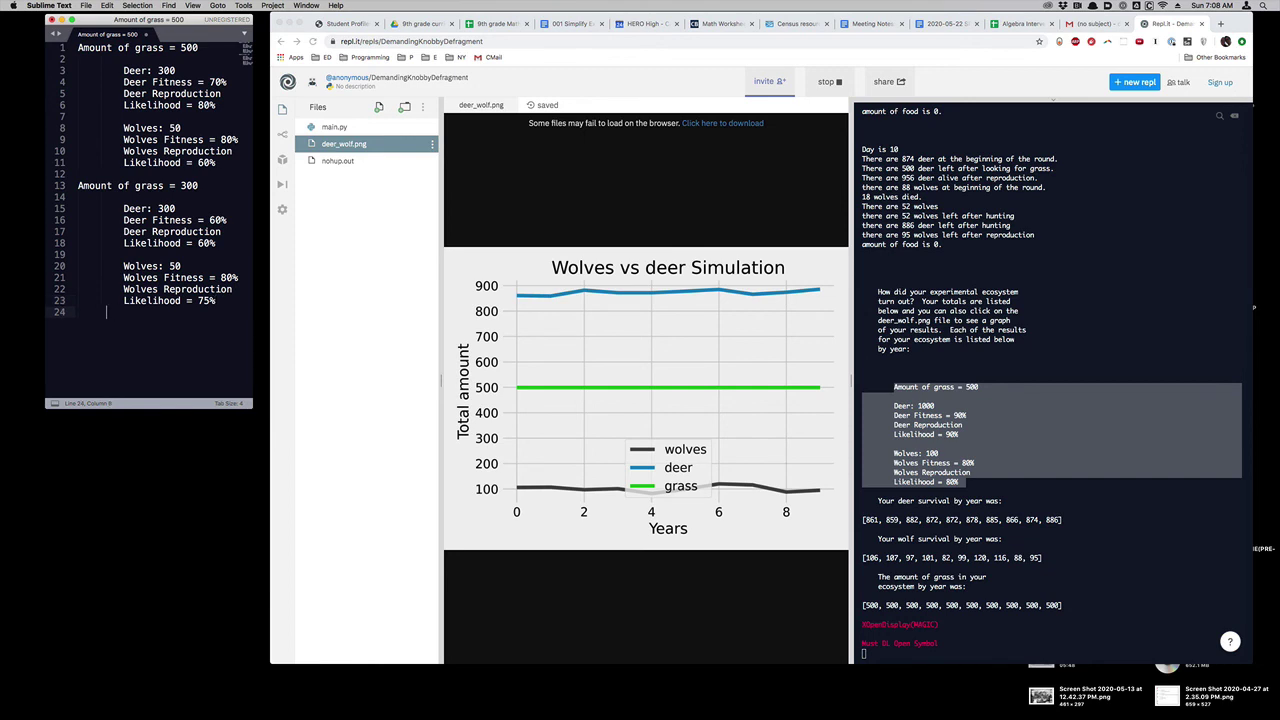
pyautogui.press('Return')
pyautogui.press('super+v')
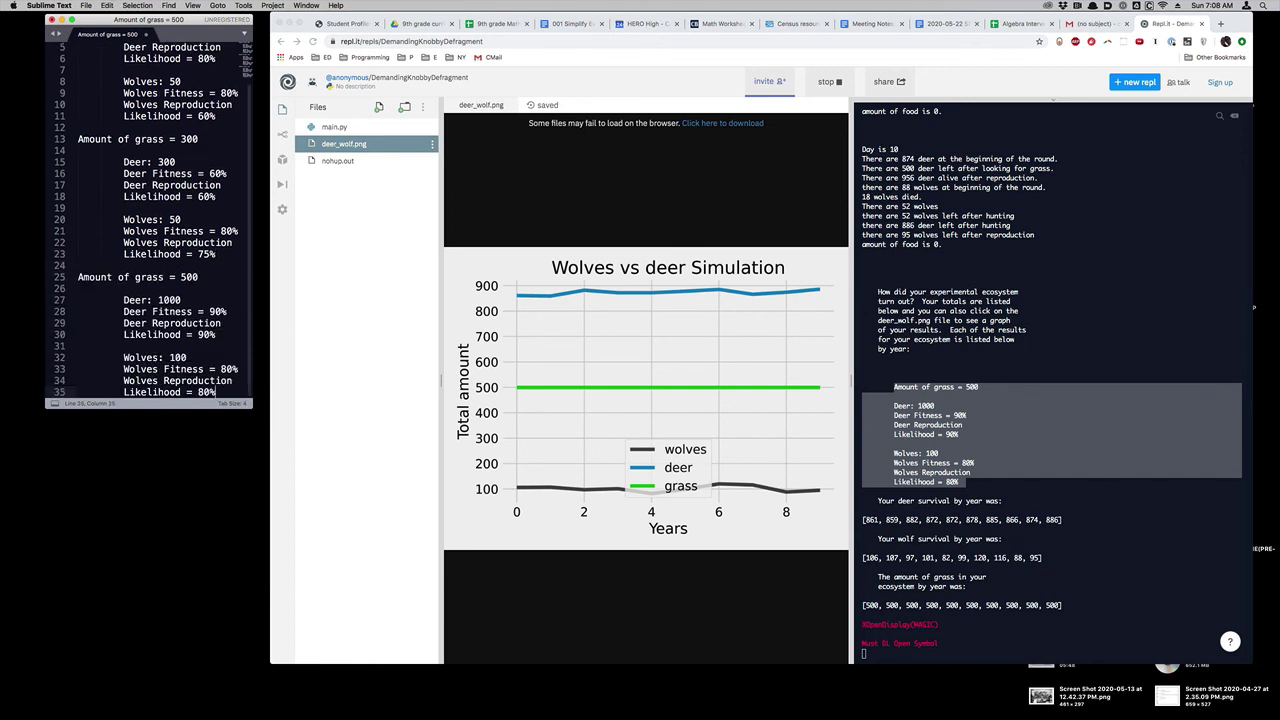